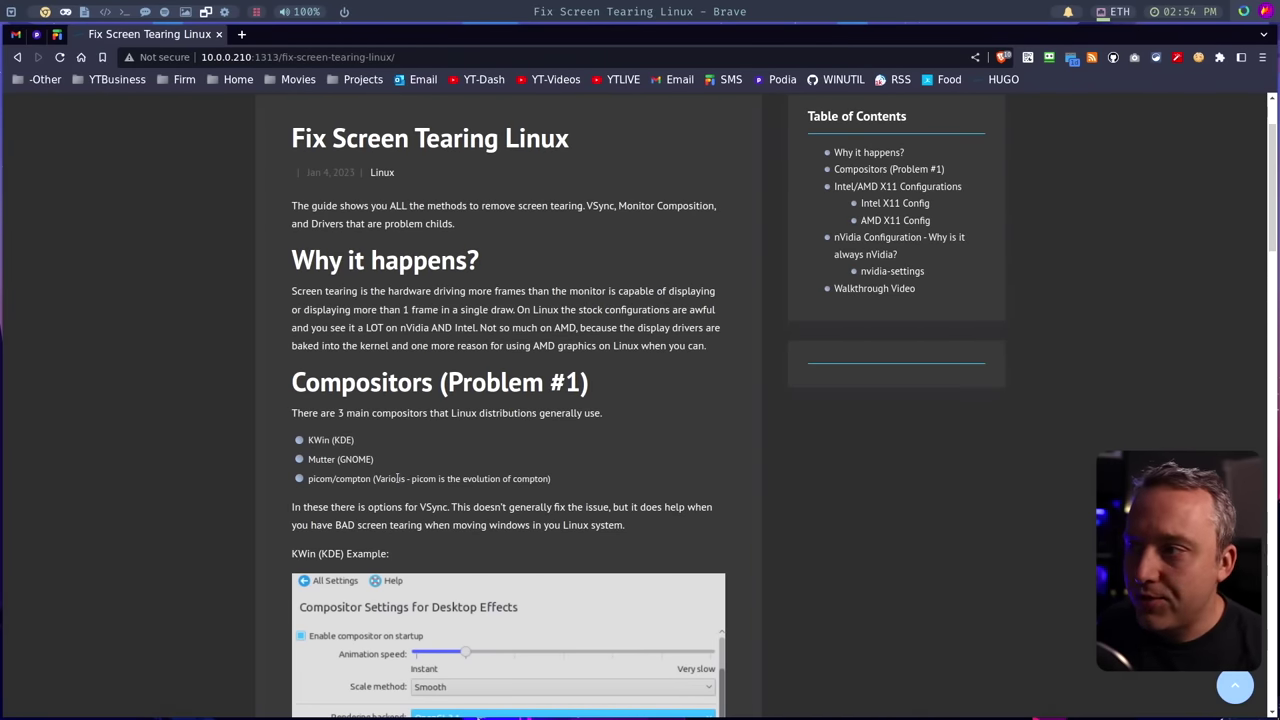
# - Scroll the Fix Screen Tearing Linux guide down to the KWin (KDE) compositor example
pyautogui.scroll(-2, 377, 478)
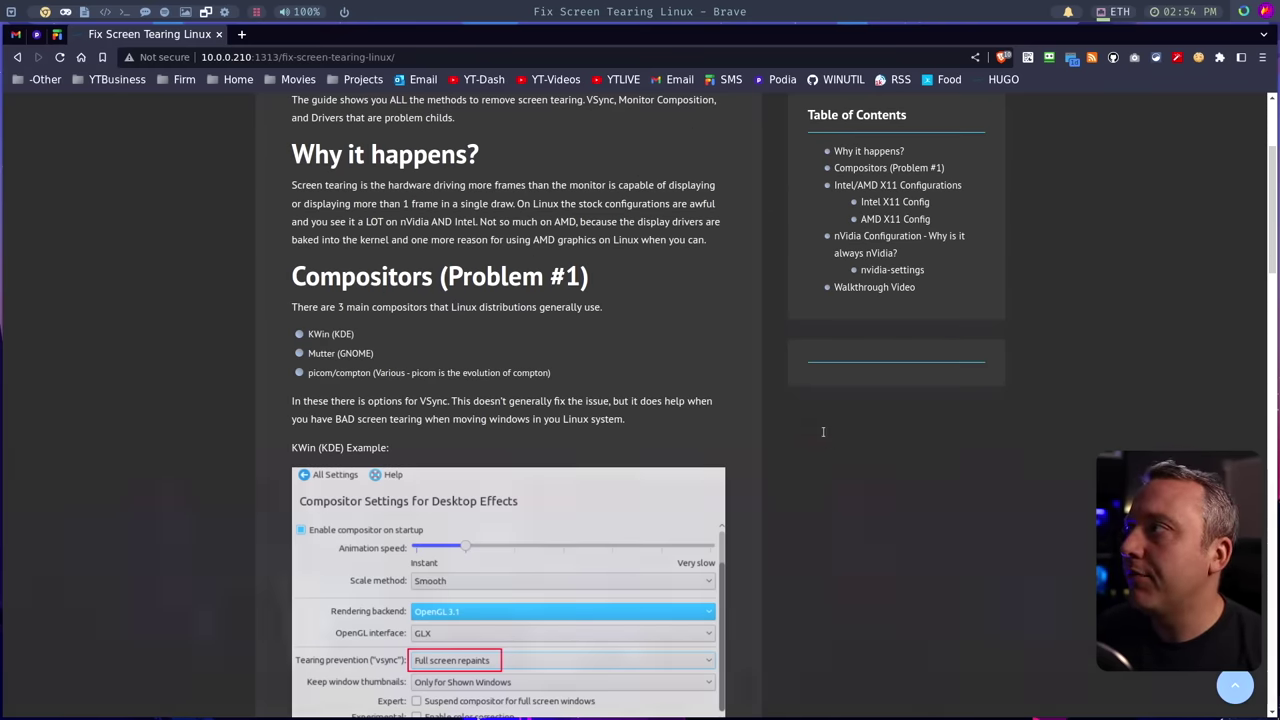
# - Open System Settings at Display and Monitor > Compositor and review Tearing prevention, leaving Full screen repaints
pyautogui.press('super+2')
pyautogui.press('super+3')
pyautogui.press('super+r')
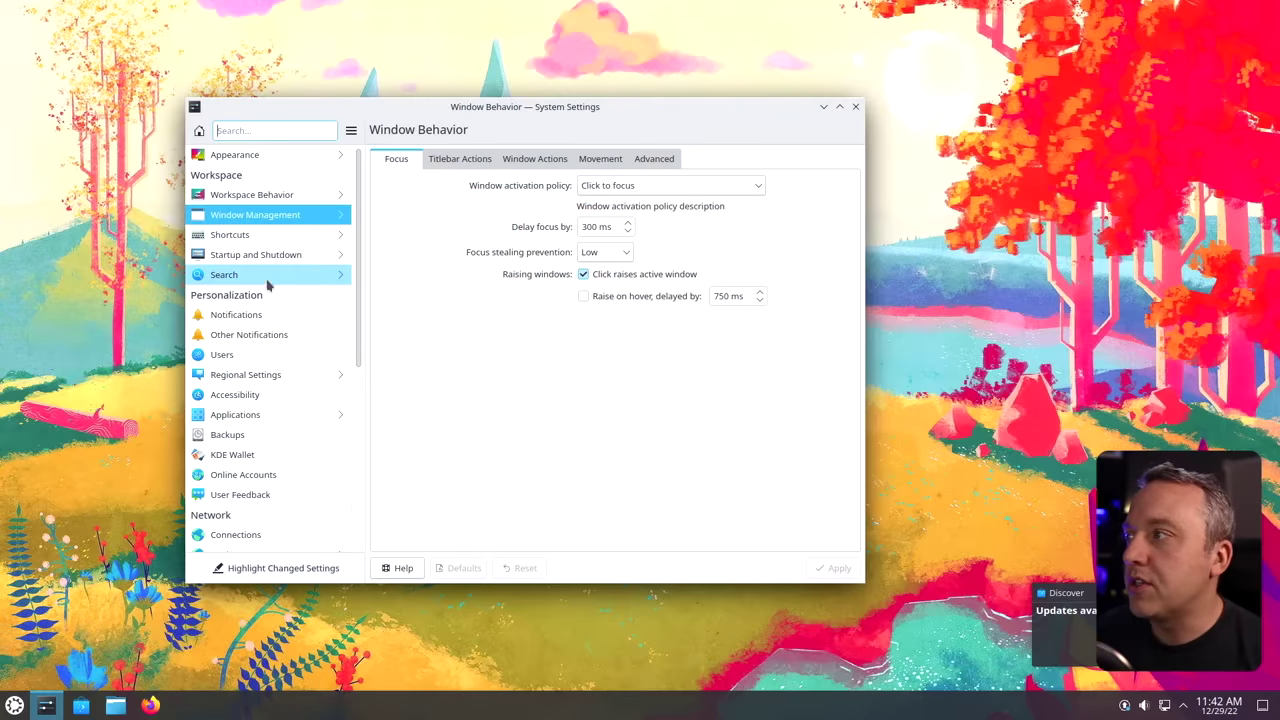
pyautogui.scroll(-6, 257, 300)
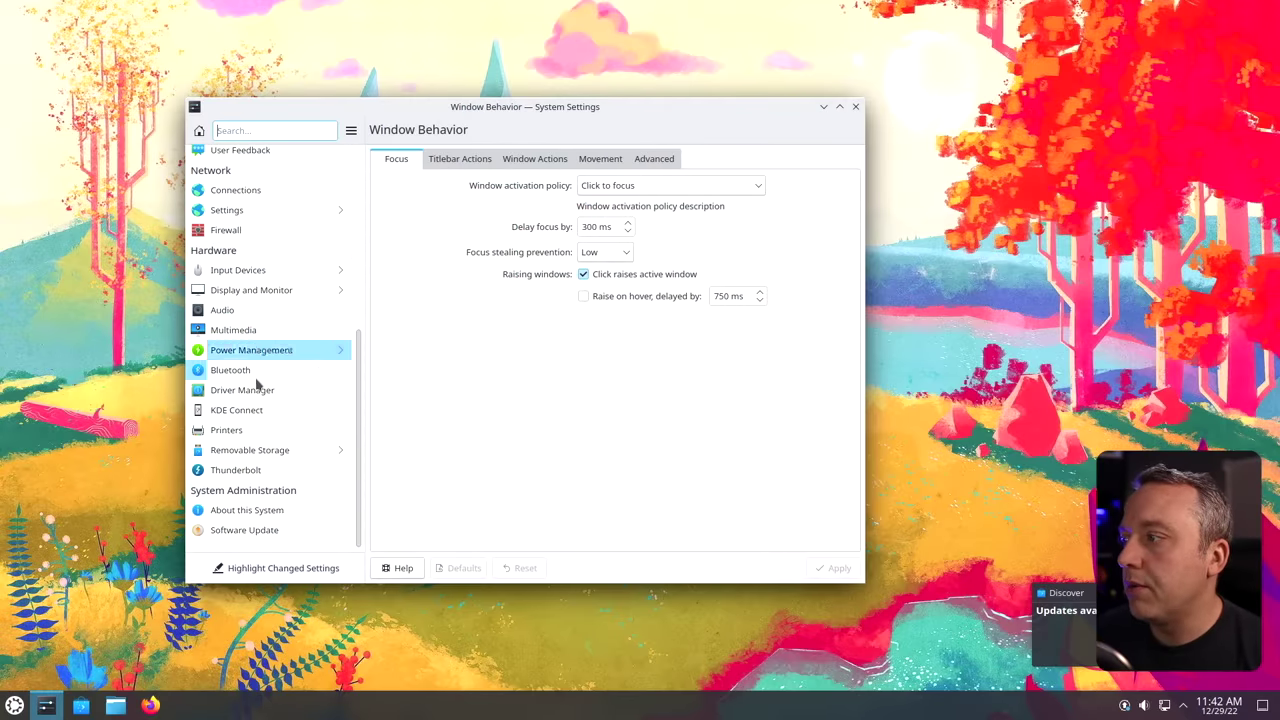
pyautogui.click(251, 290)
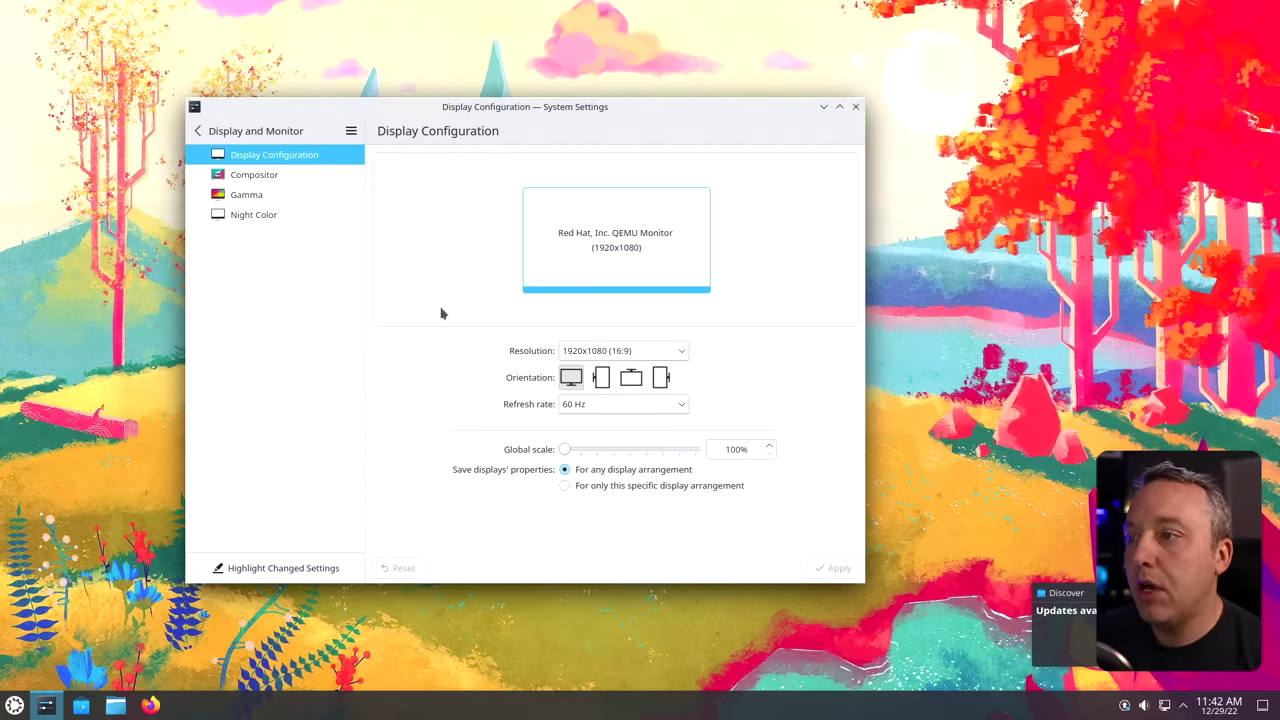
pyautogui.click(288, 178)
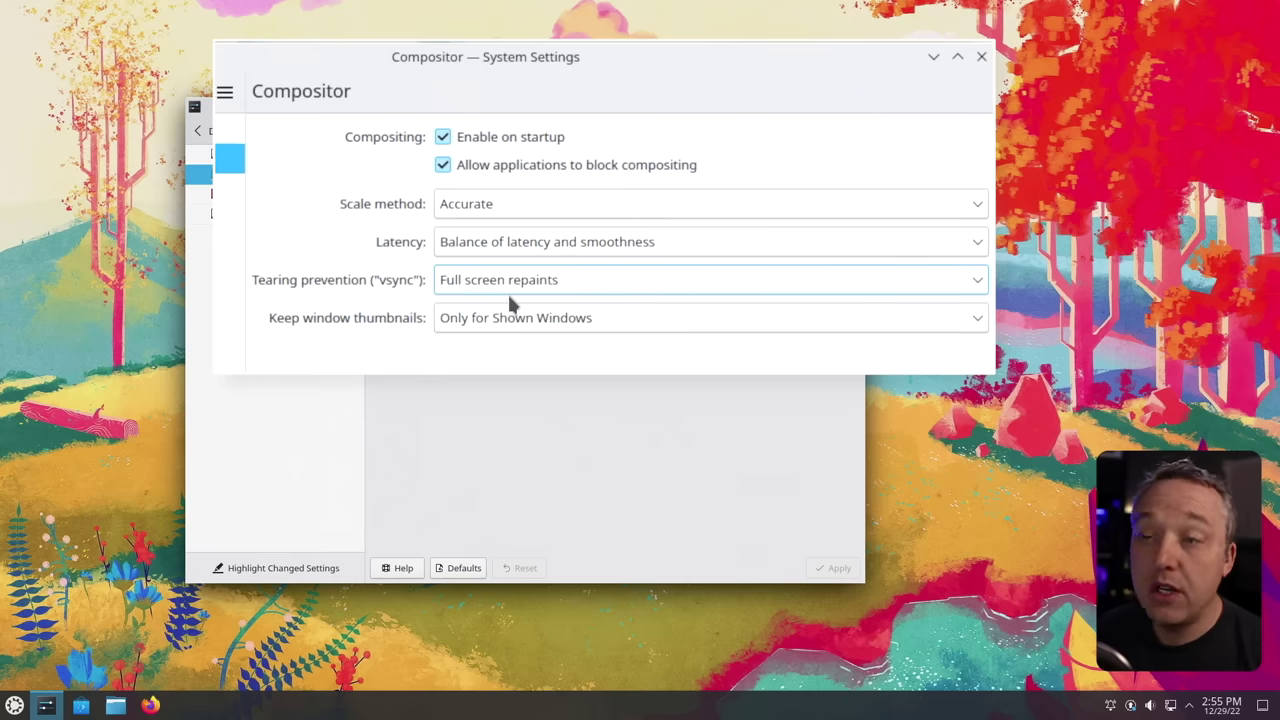
pyautogui.click(526, 281)
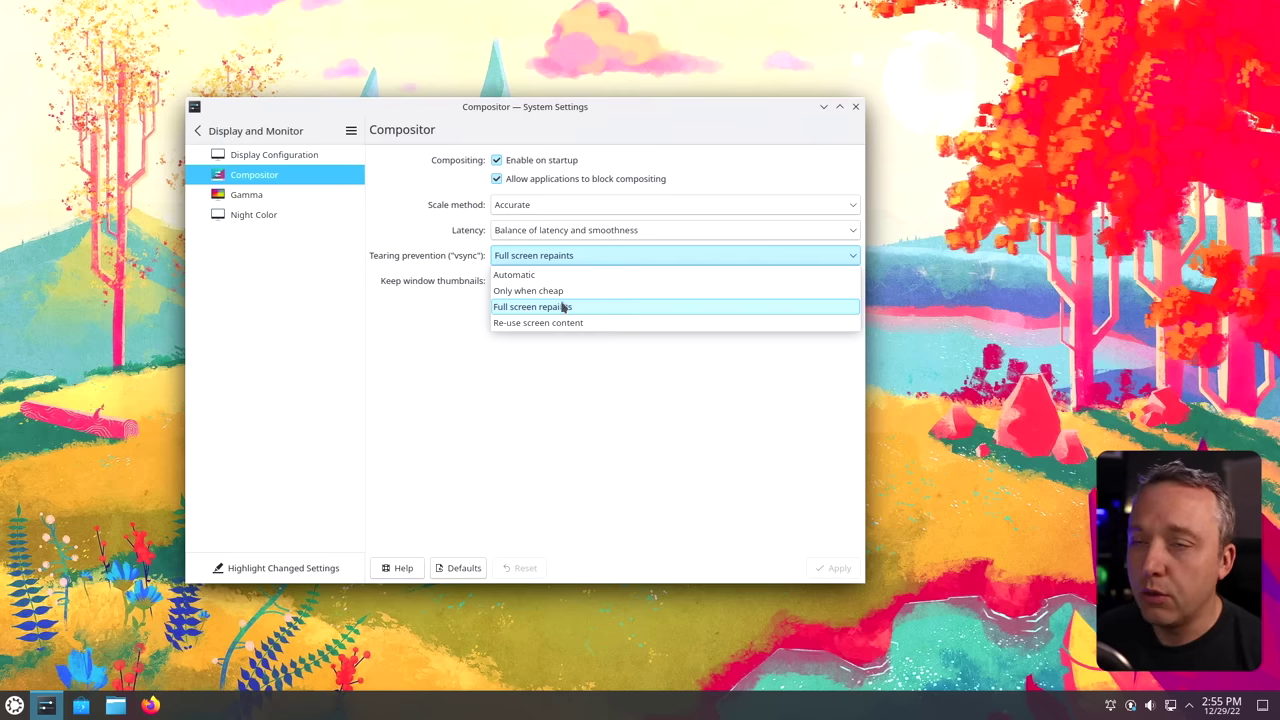
pyautogui.click(590, 115)
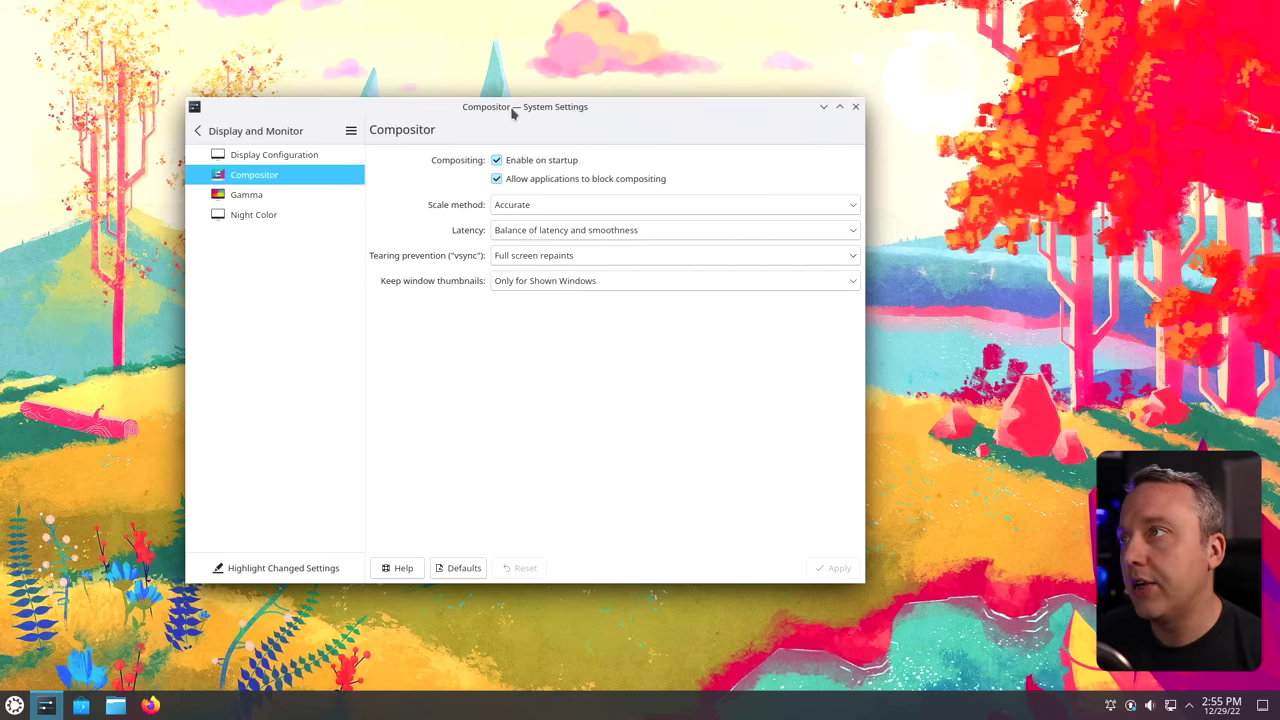
# - Set tearing prevention to Only when cheap and apply it
pyautogui.moveTo(513, 113); pyautogui.dragTo(367, 56)
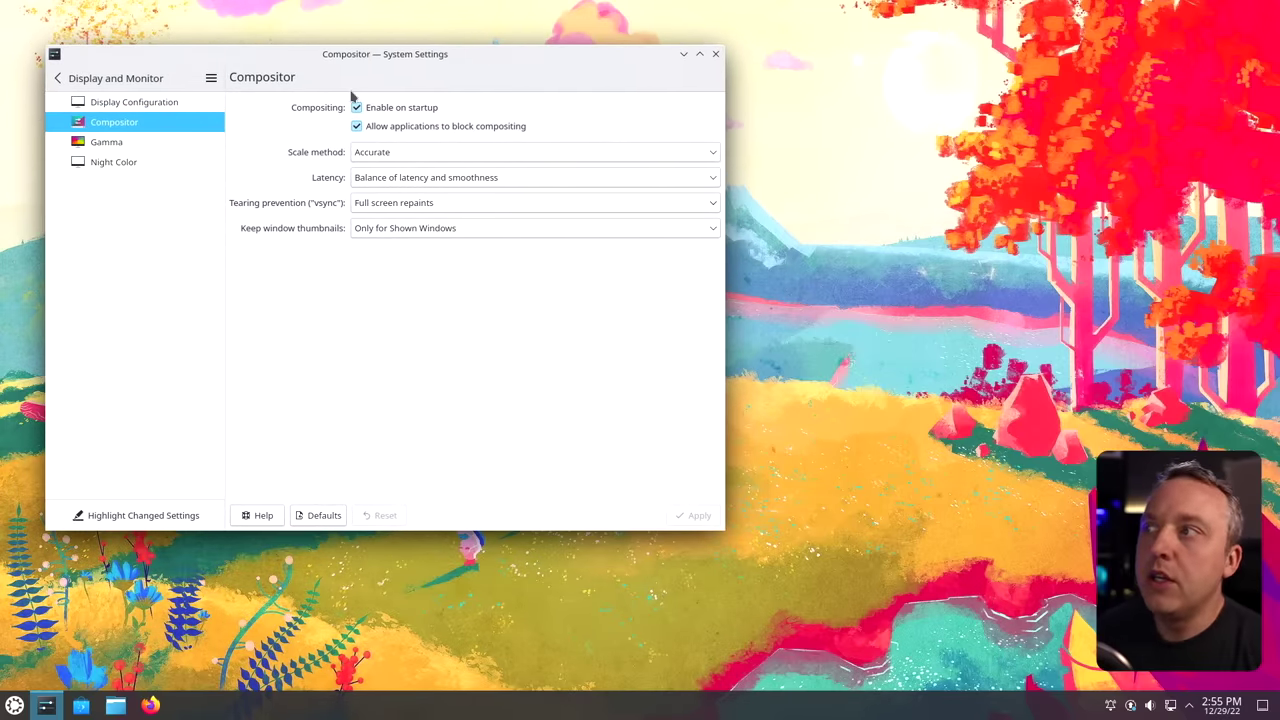
pyautogui.click(447, 204)
pyautogui.click(406, 240)
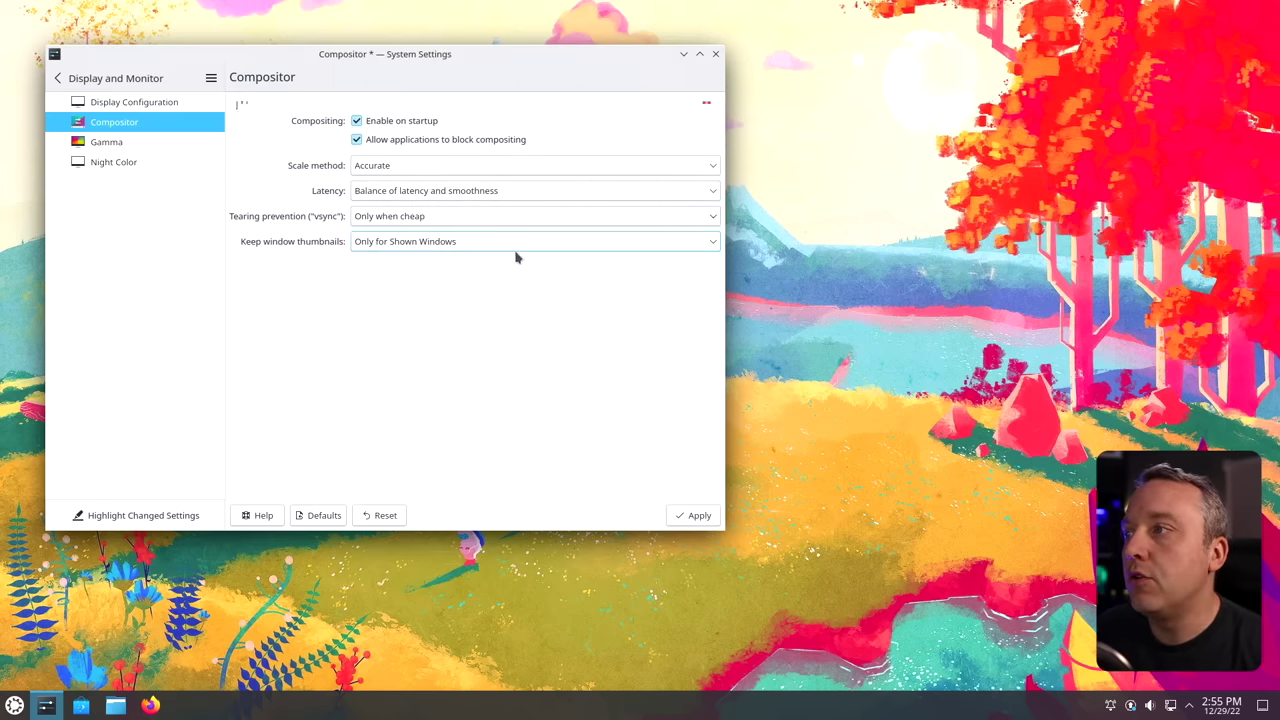
pyautogui.click(699, 524)
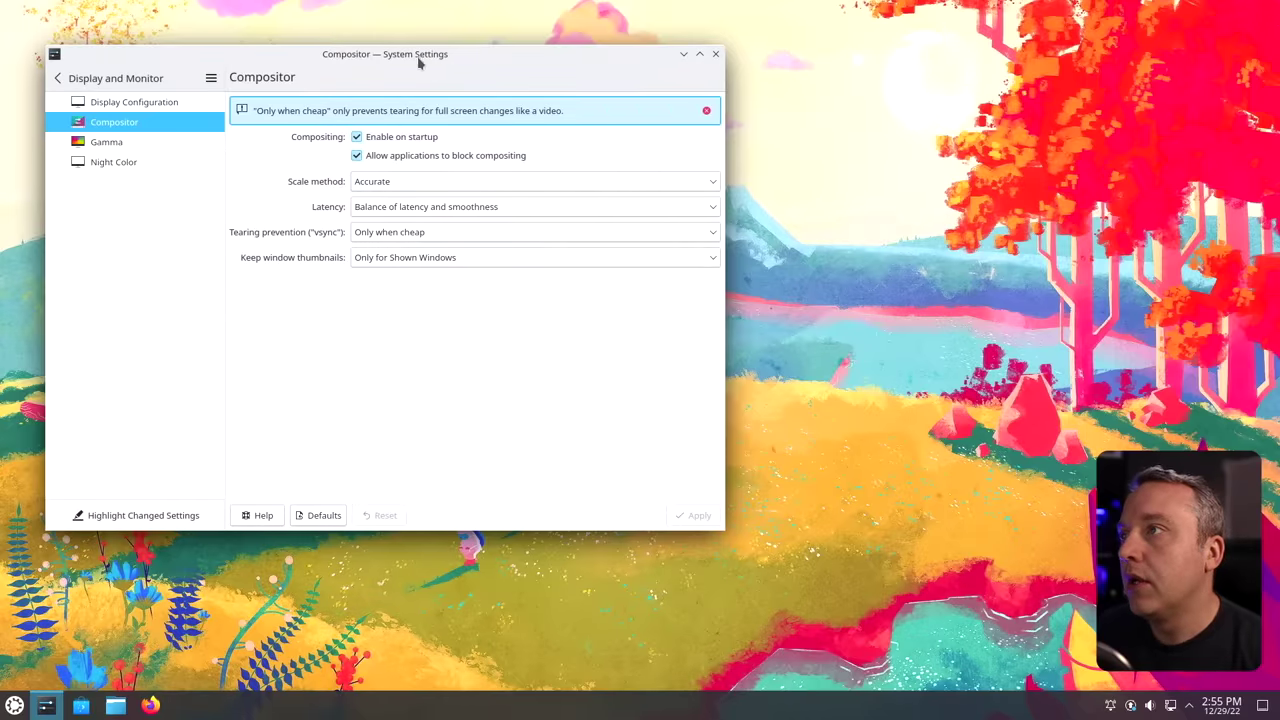
# - Switch tearing prevention back to Full screen repaints and apply it
pyautogui.moveTo(420, 57); pyautogui.dragTo(400, 78)
pyautogui.click(479, 259)
pyautogui.click(450, 308)
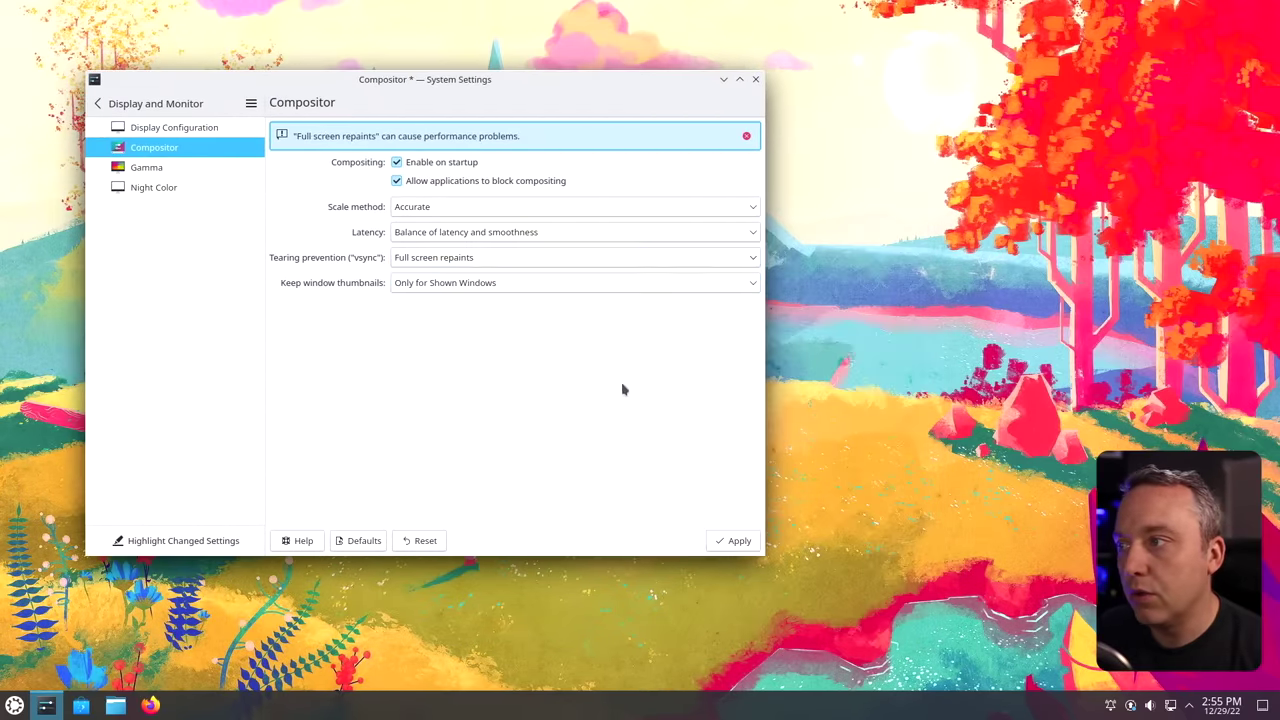
pyautogui.click(733, 540)
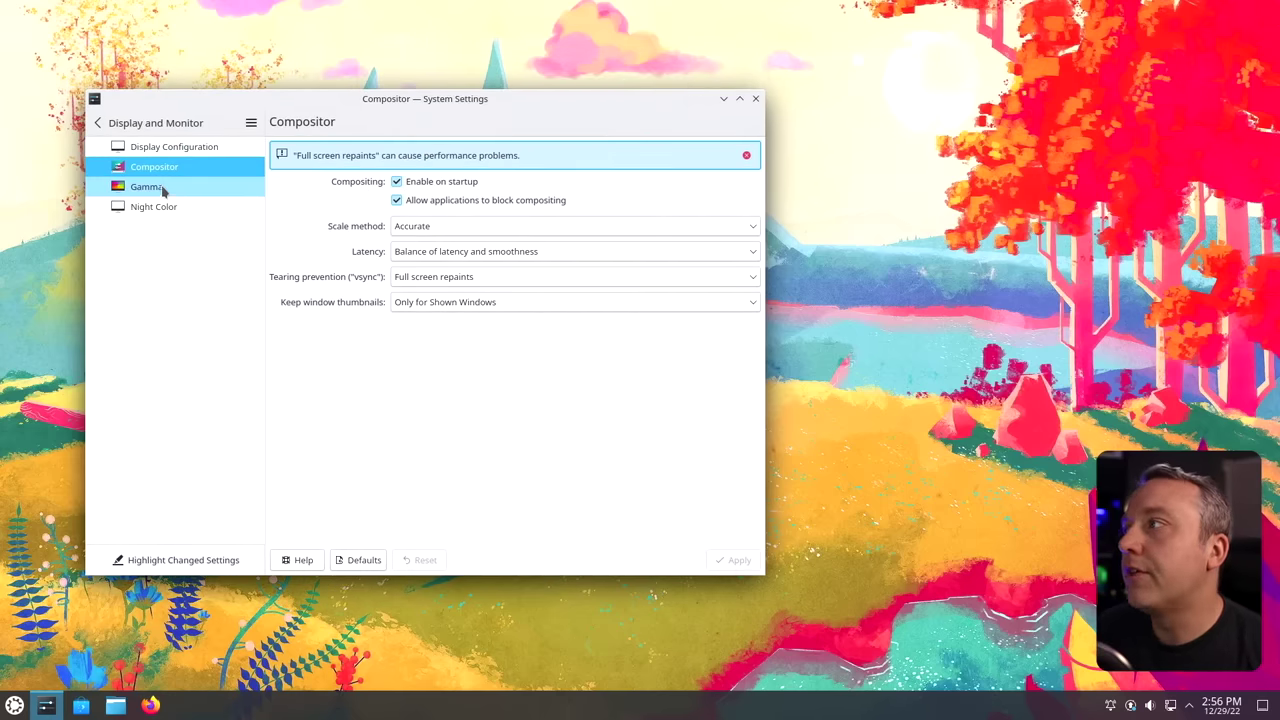
# - Change the display resolution to 1664x936 in Display Configuration, apply it and keep it
pyautogui.click(168, 147)
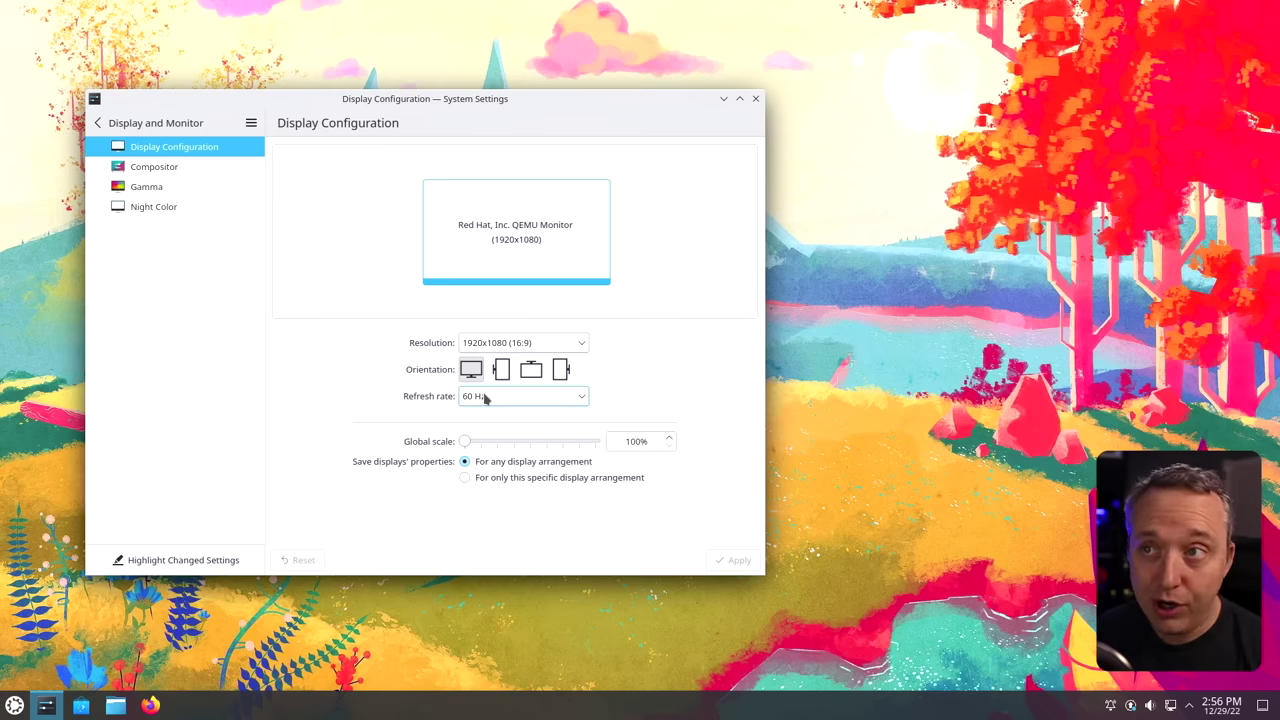
pyautogui.click(529, 343)
pyautogui.click(516, 314)
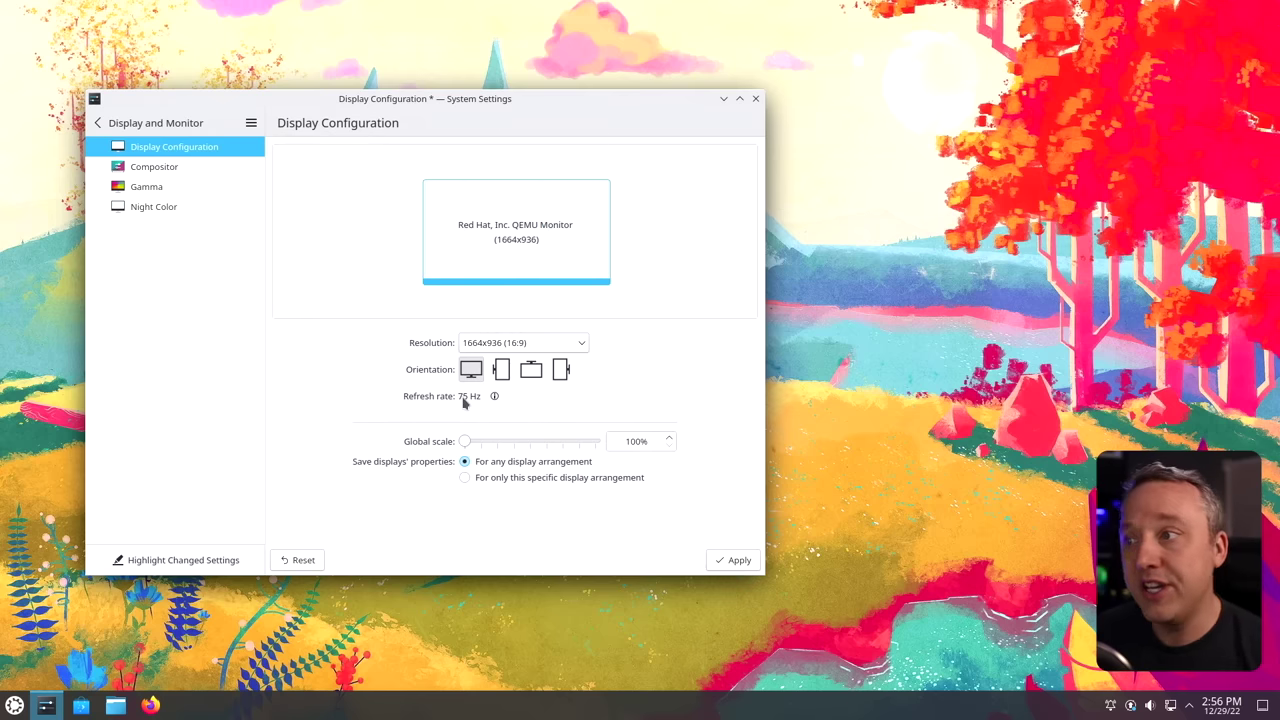
pyautogui.click(733, 560)
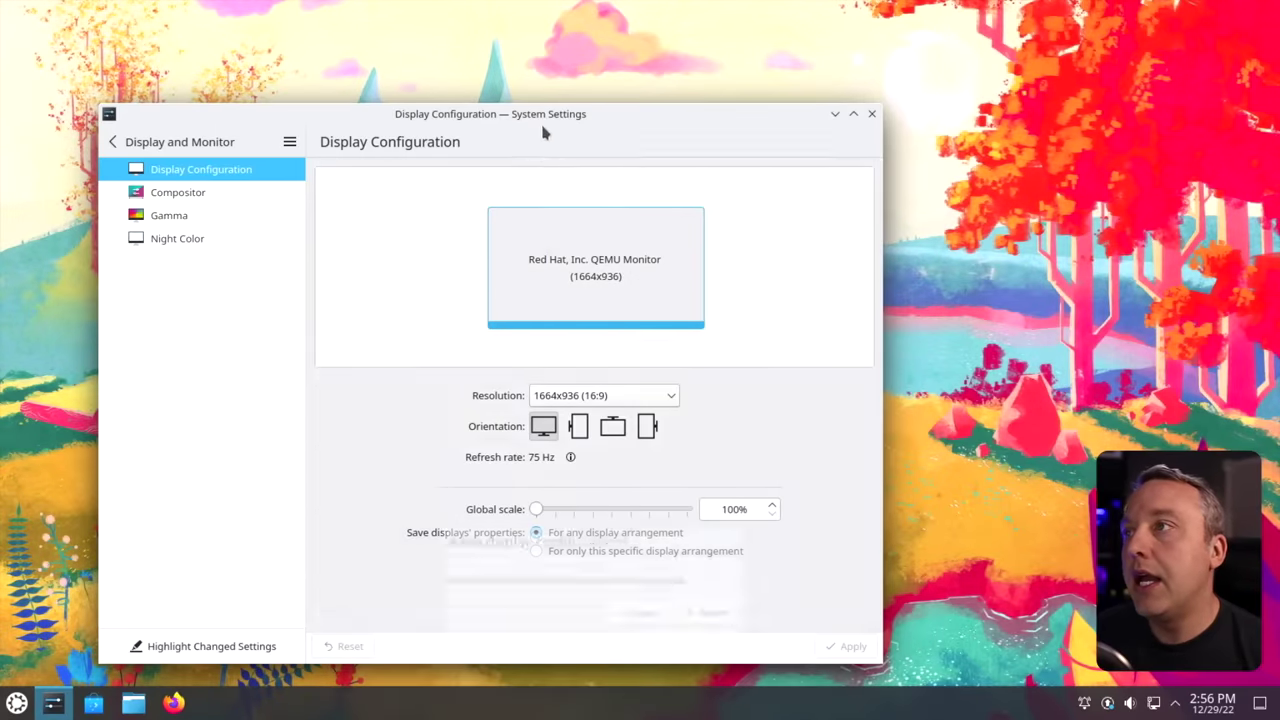
pyautogui.moveTo(545, 120); pyautogui.dragTo(499, 49)
pyautogui.click(634, 370)
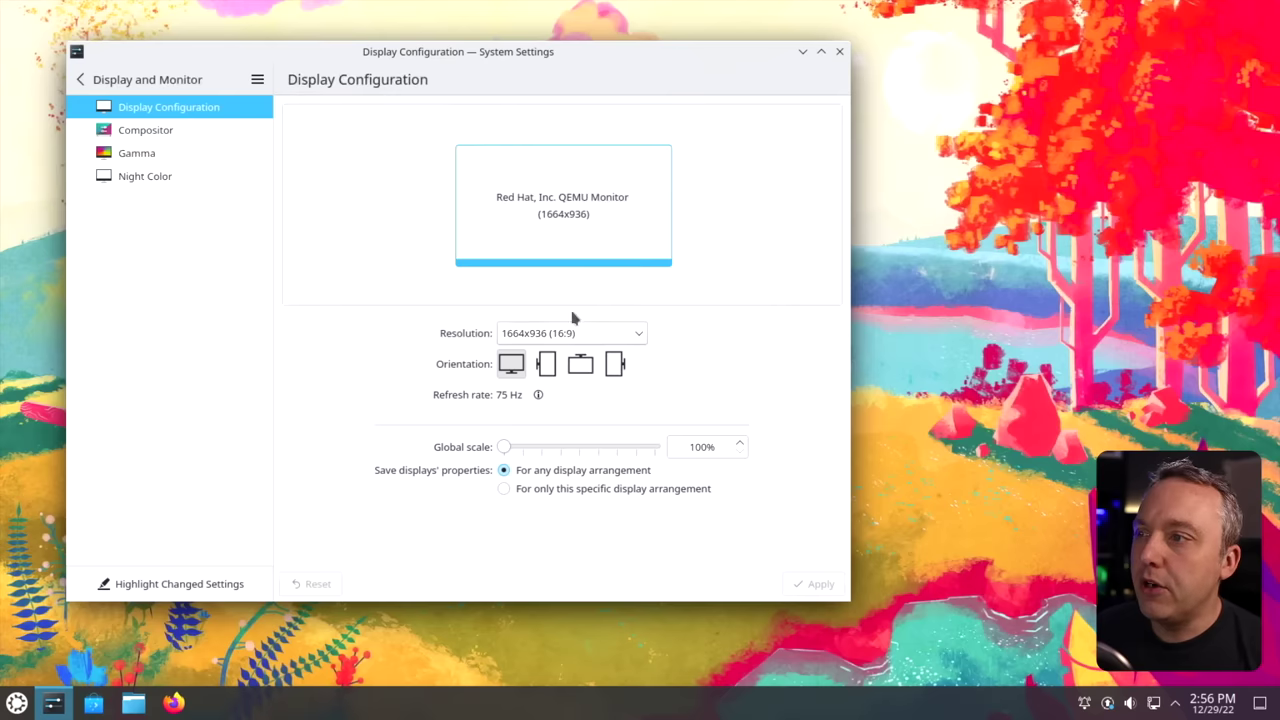
# - Recheck the resolution list without changes and close System Settings
pyautogui.click(568, 335)
pyautogui.click(412, 395)
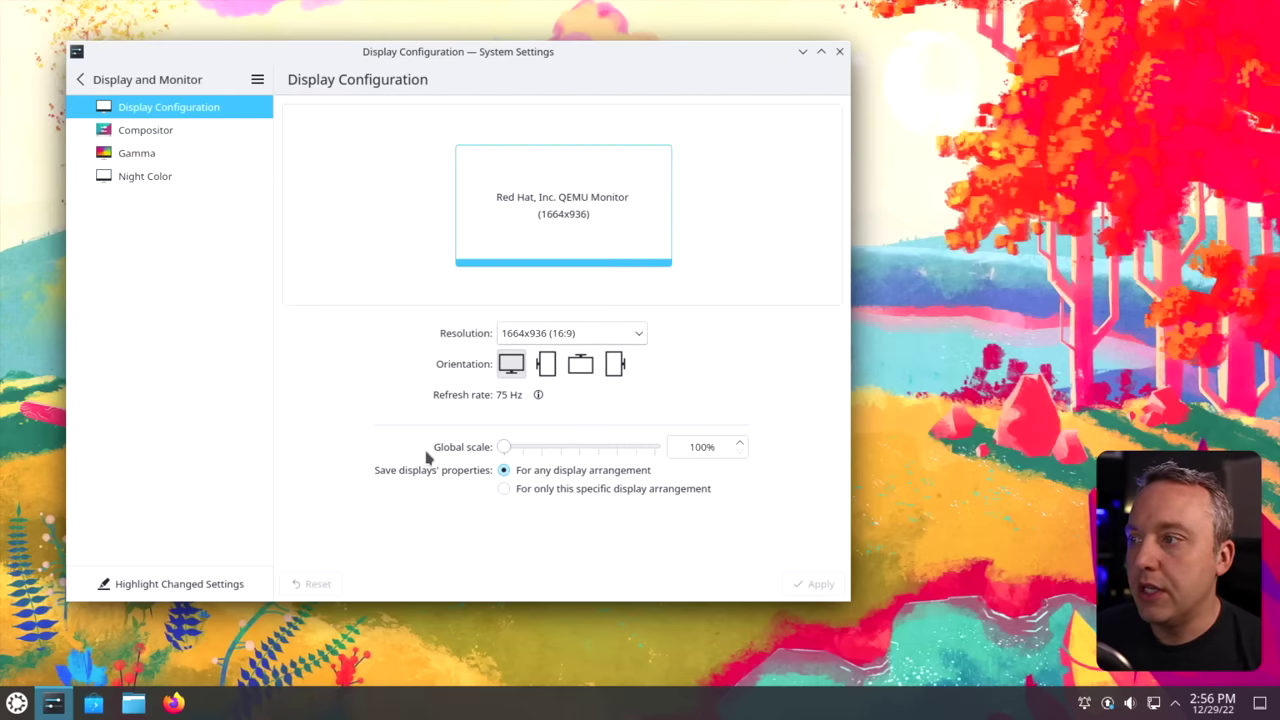
pyautogui.click(840, 51)
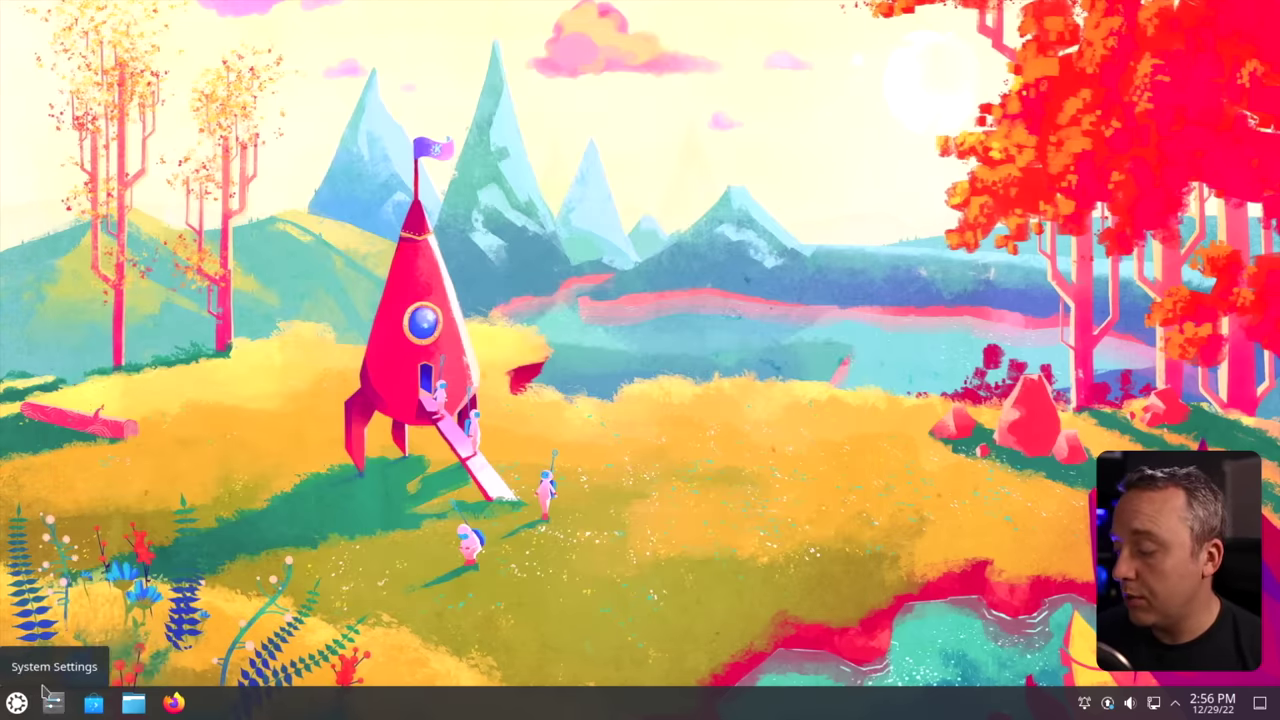
# - Run xrandr in a new Konsole to confirm 1664x936 at 75 Hz is the current mode
pyautogui.hotkey('ctrl', 'alt', 't')
pyautogui.write('xrta')
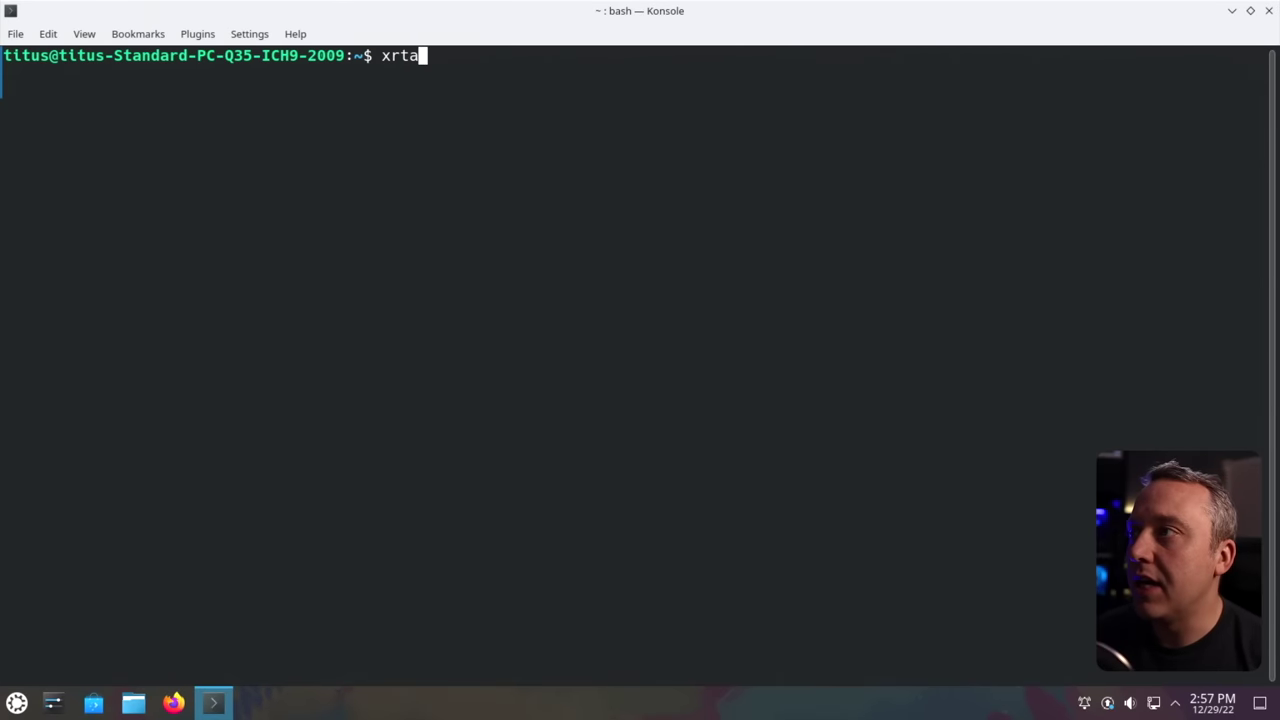
pyautogui.press('BackSpace')
pyautogui.press('BackSpace')
pyautogui.write('andr')
pyautogui.press('Return')
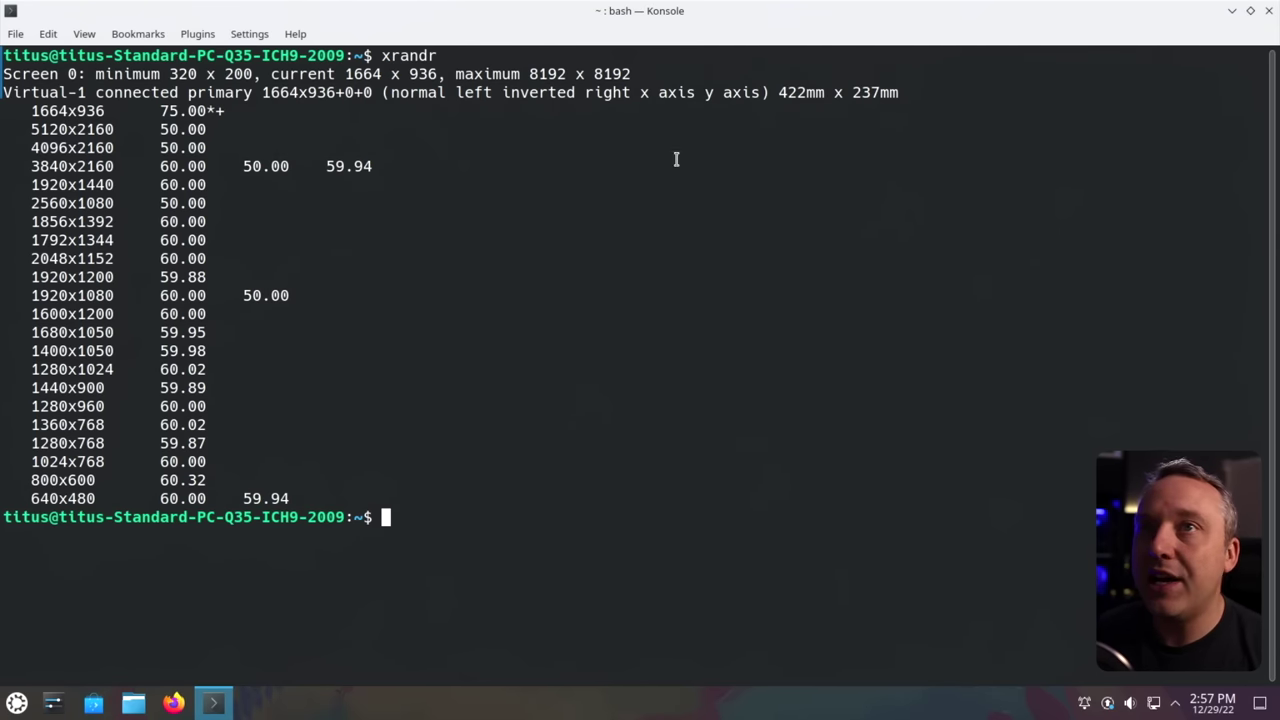
# - Close the terminal and bring up the shutdown confirmation from the application launcher
pyautogui.click(1269, 11)
pyautogui.click(16, 702)
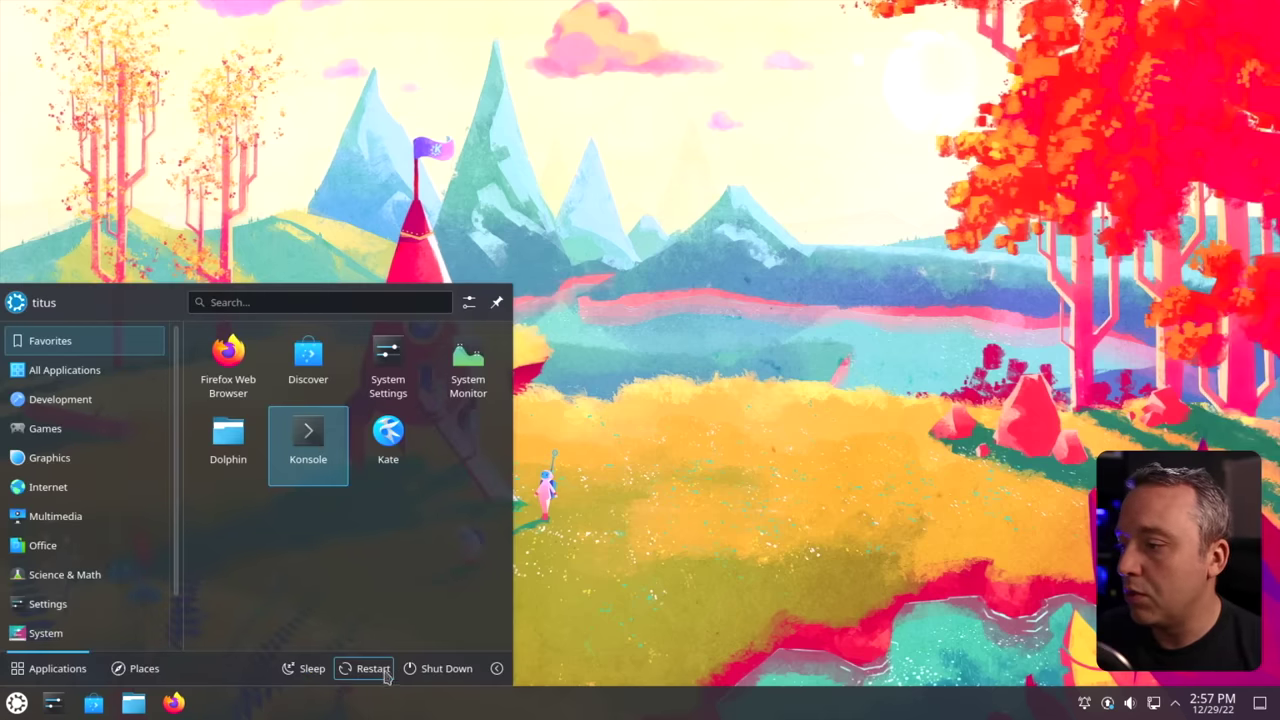
pyautogui.click(446, 670)
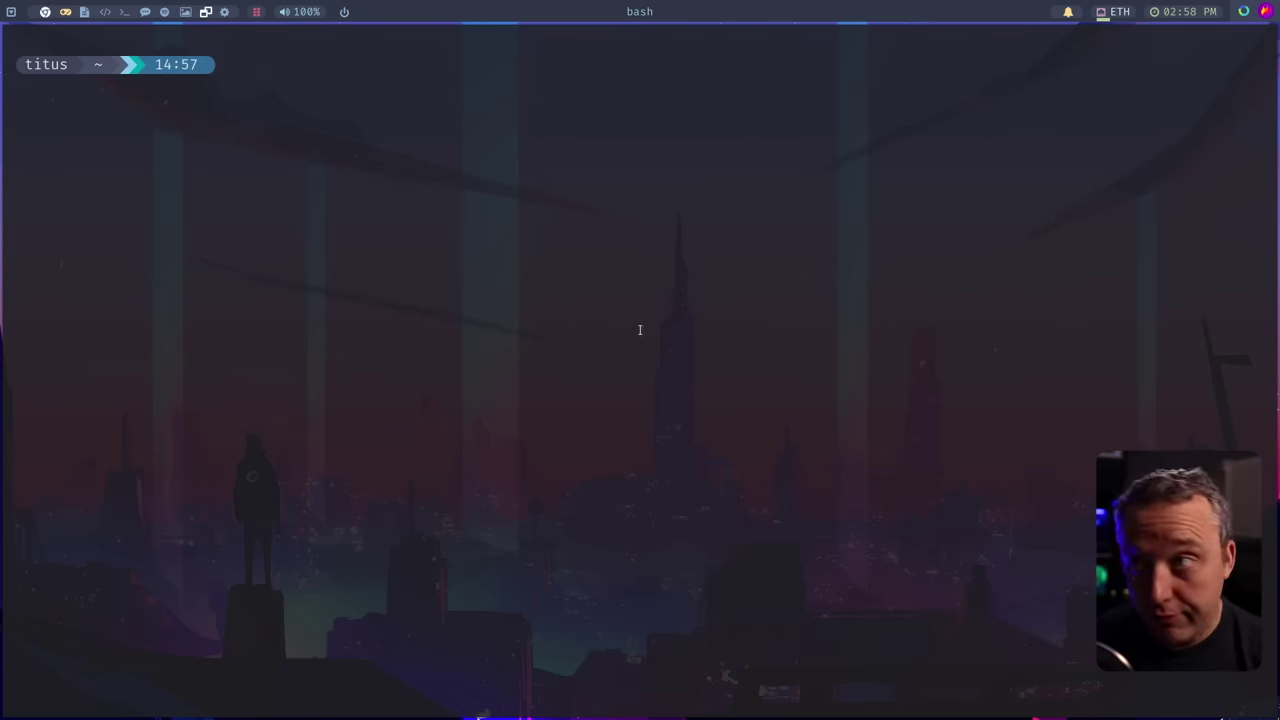
# - Change into ~/.config and open picom.conf in Vim
pyautogui.write('cd .config/')
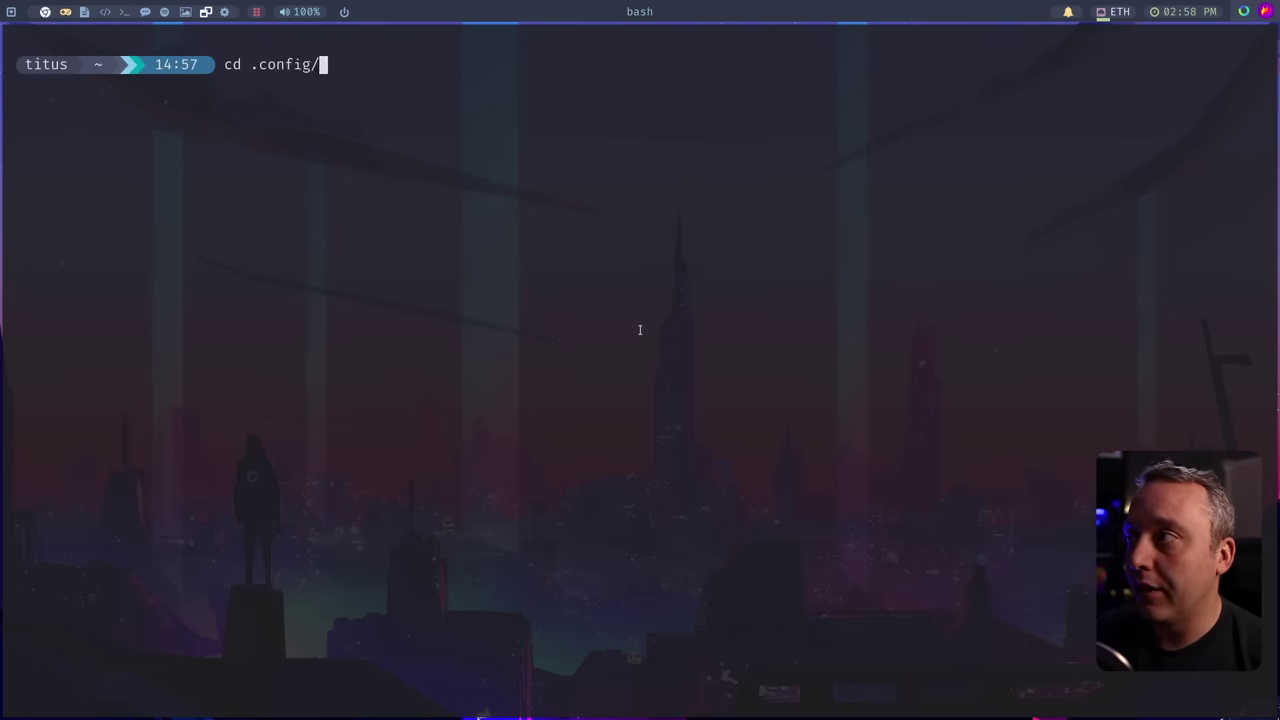
pyautogui.press('Return')
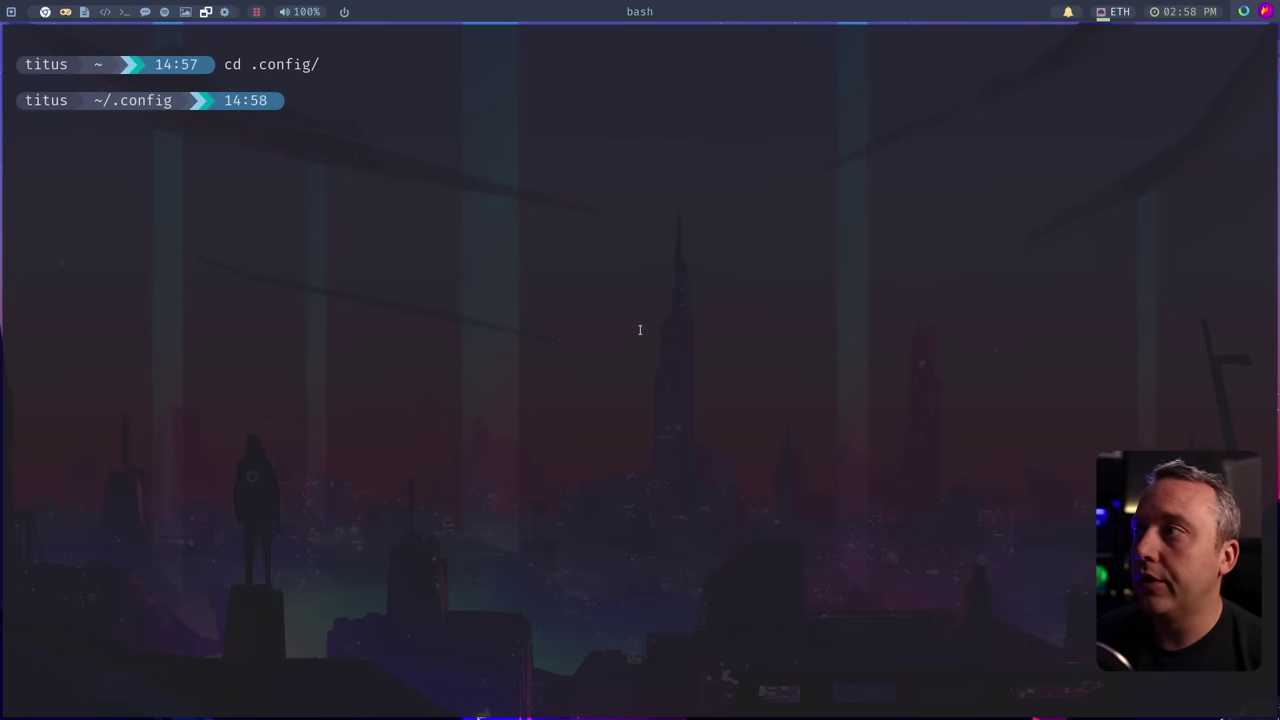
pyautogui.write('vim picom')
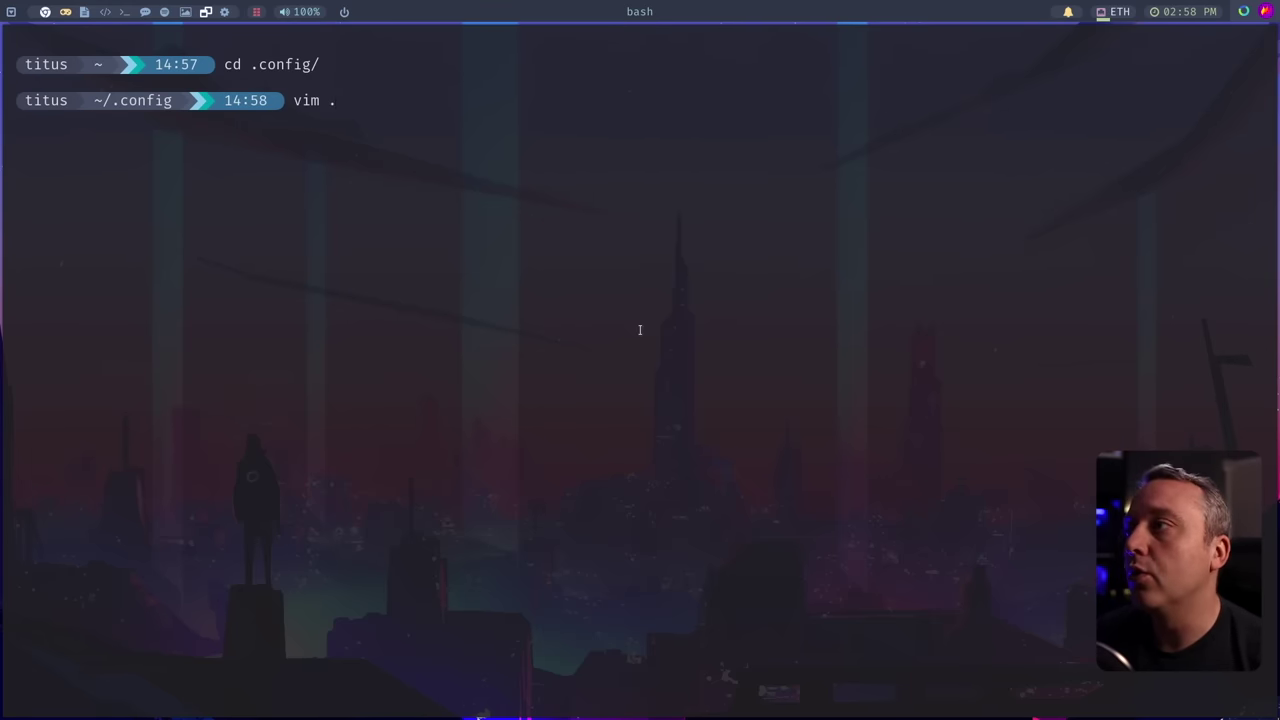
pyautogui.write('.')
pyautogui.press('BackSpace')
pyautogui.write('pi')
pyautogui.press('Tab')
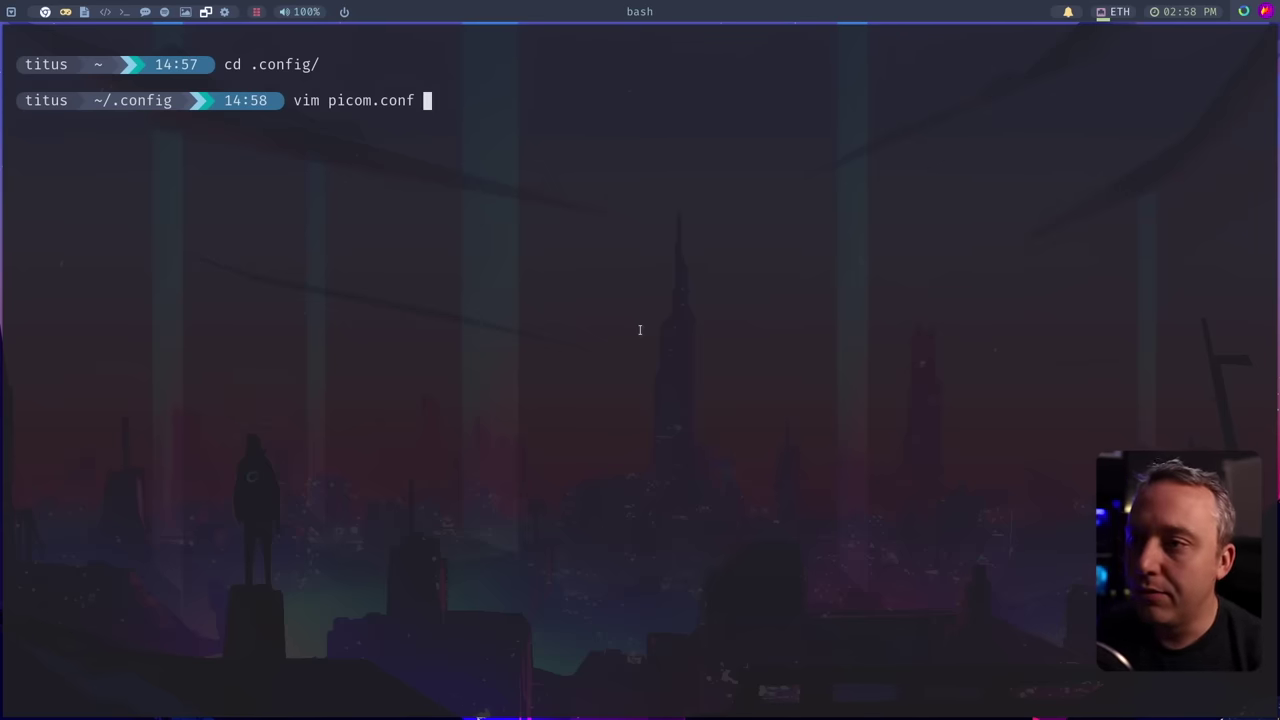
pyautogui.press('Return')
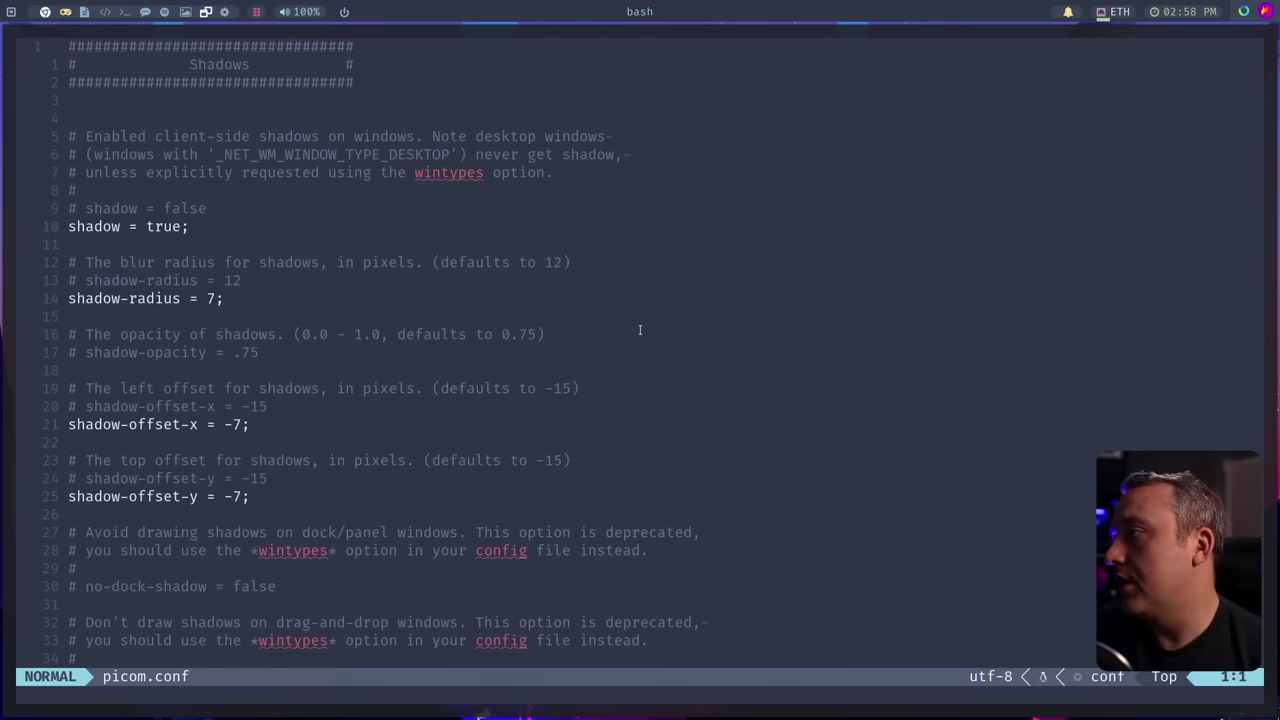
# - Find the vsync = true line in picom.conf, then close Vim and open the home folder in a file manager
pyautogui.scroll(-20, 640, 330)
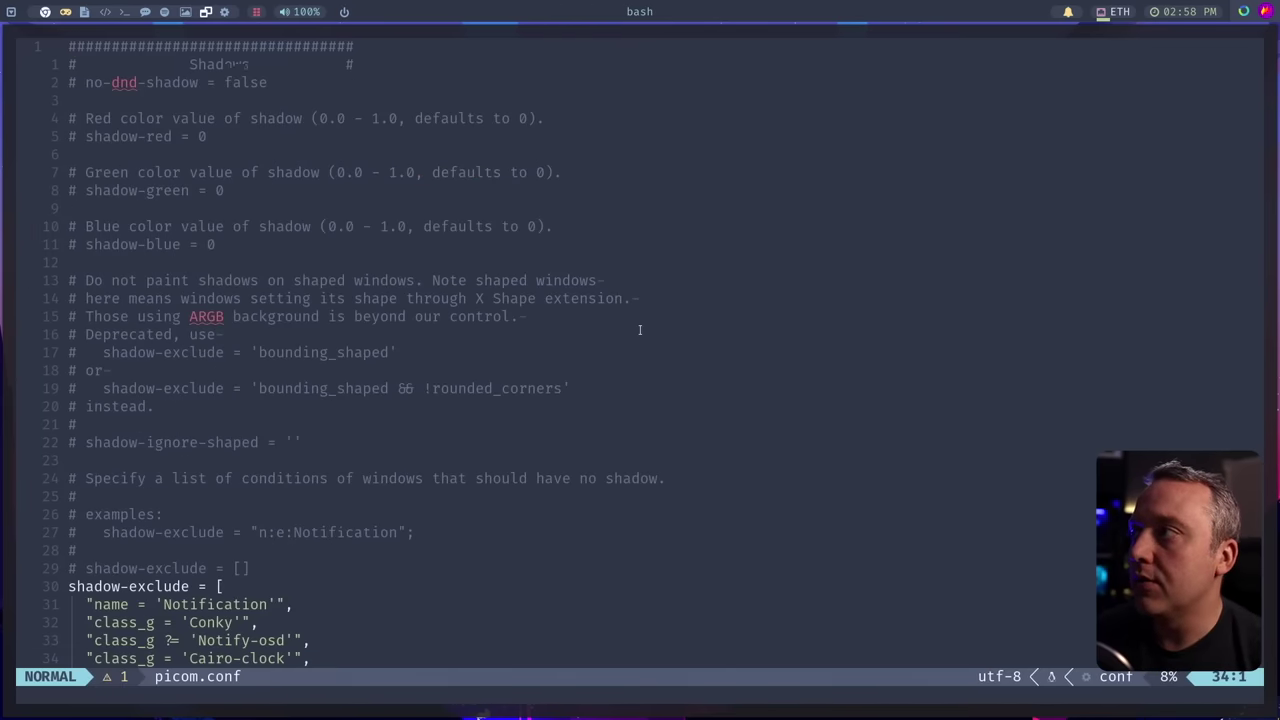
pyautogui.scroll(-11, 640, 330)
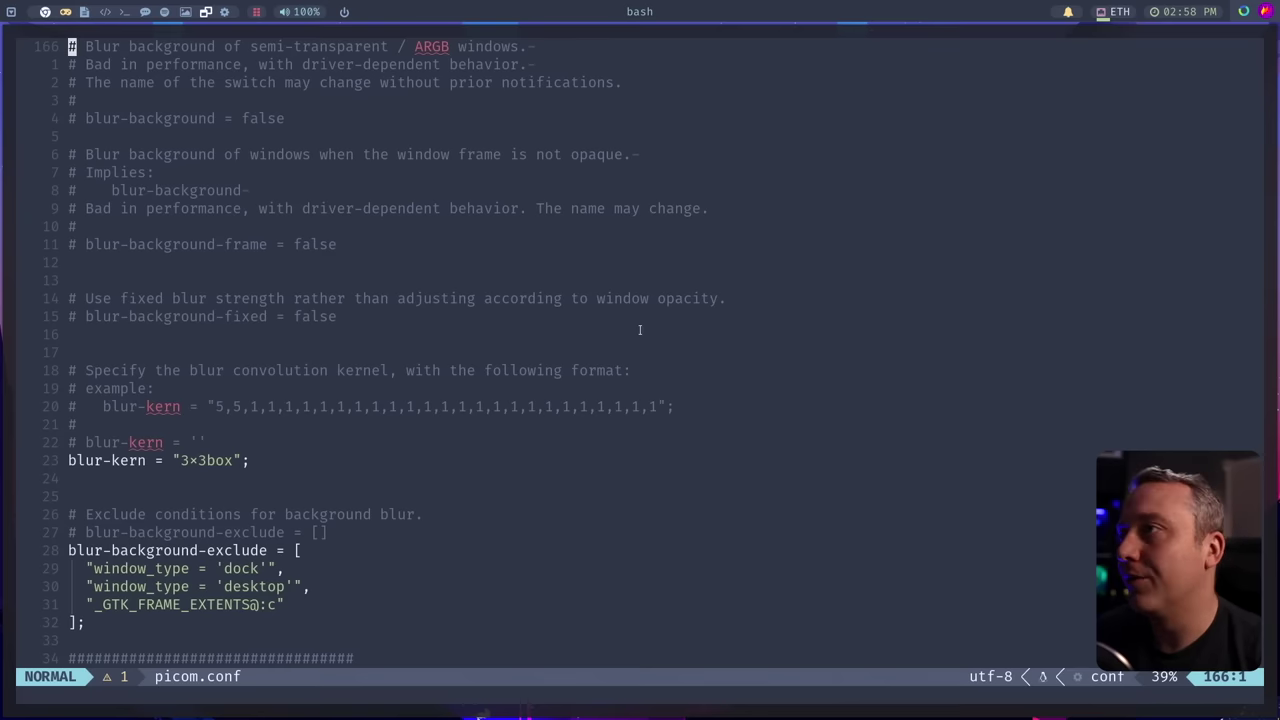
pyautogui.press('/')
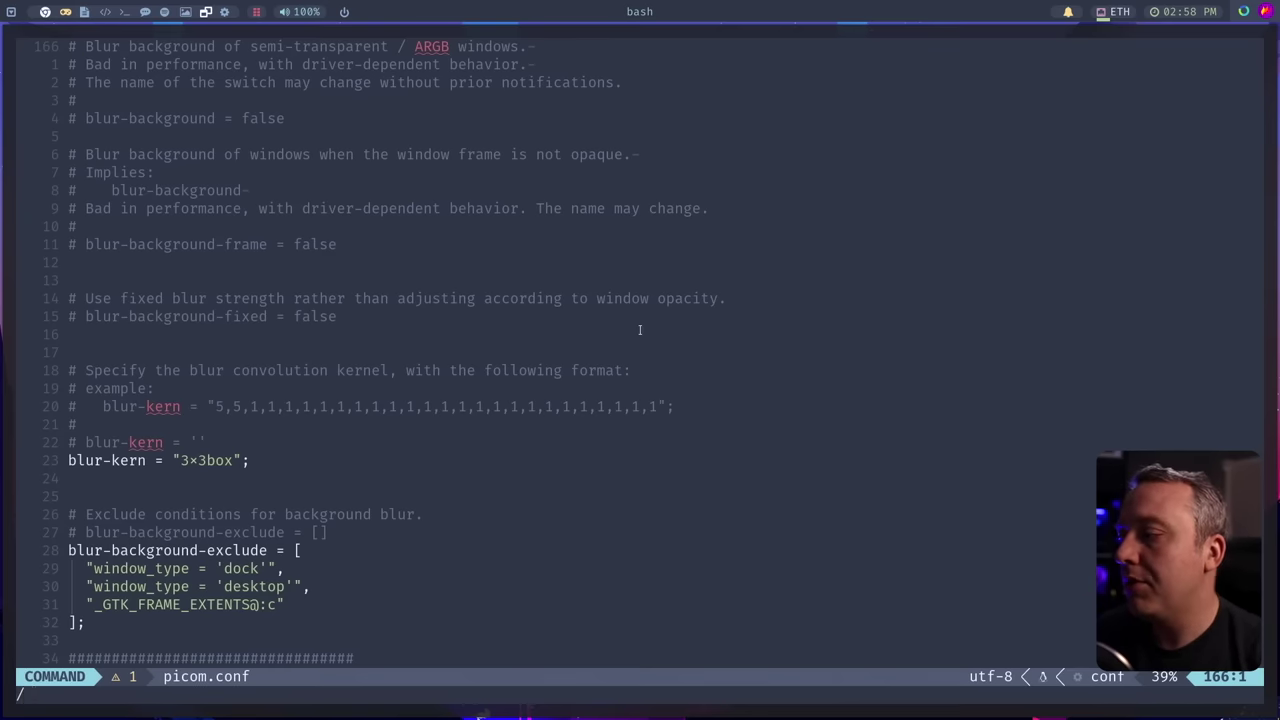
pyautogui.write('vsync')
pyautogui.press('Return')
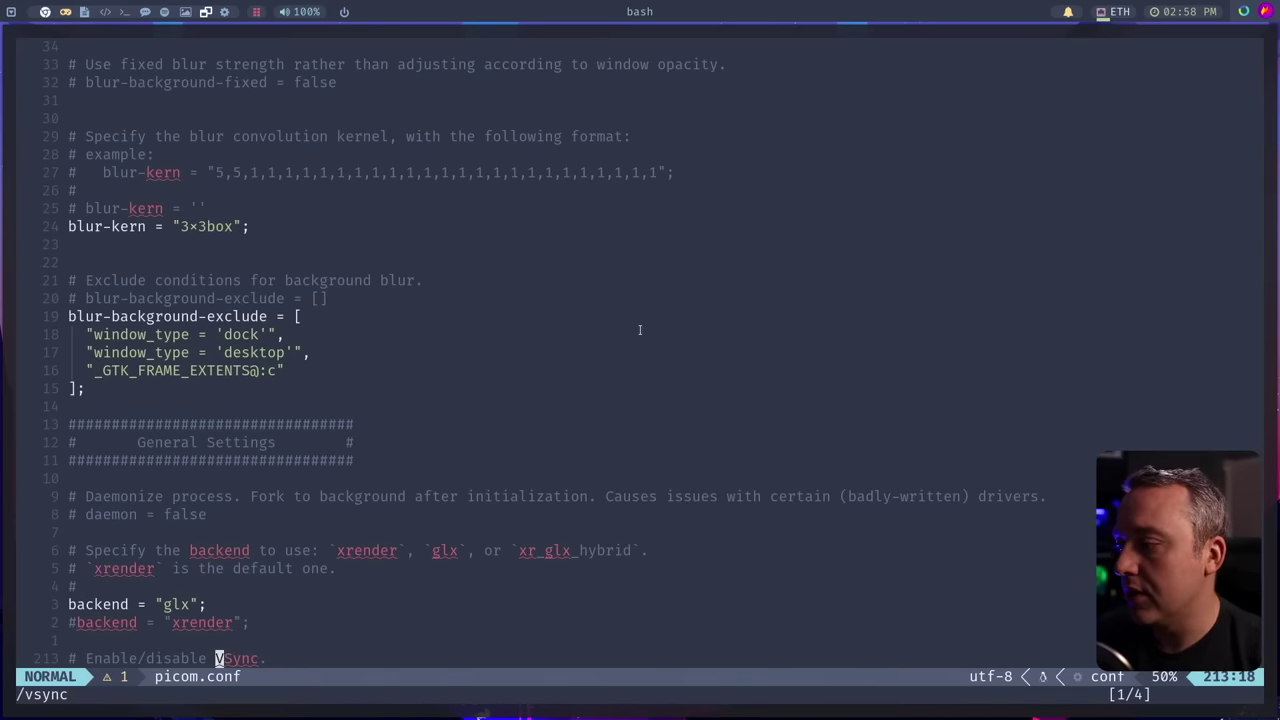
pyautogui.press('j')
pyautogui.press('j')
pyautogui.press('j')
pyautogui.press('j')
pyautogui.press('j')
pyautogui.press('j')
pyautogui.press('j')
pyautogui.press('j')
pyautogui.press('j')
pyautogui.press('j')
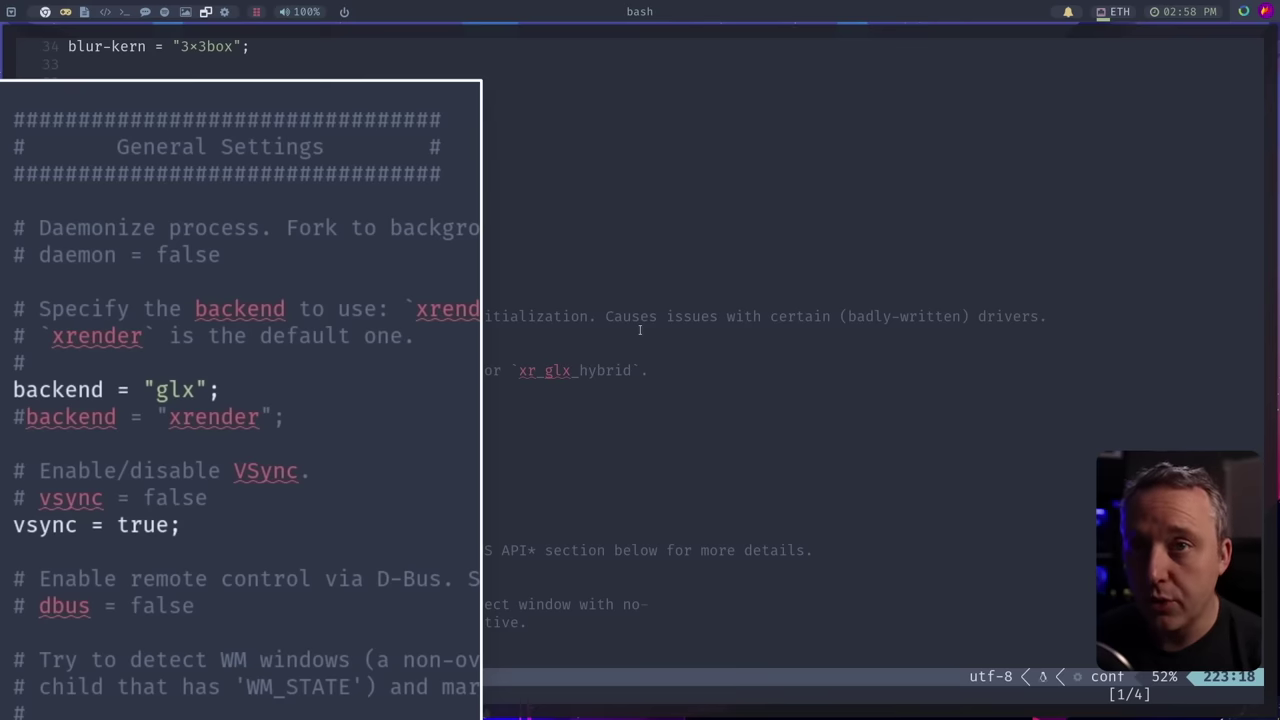
pyautogui.press('k')
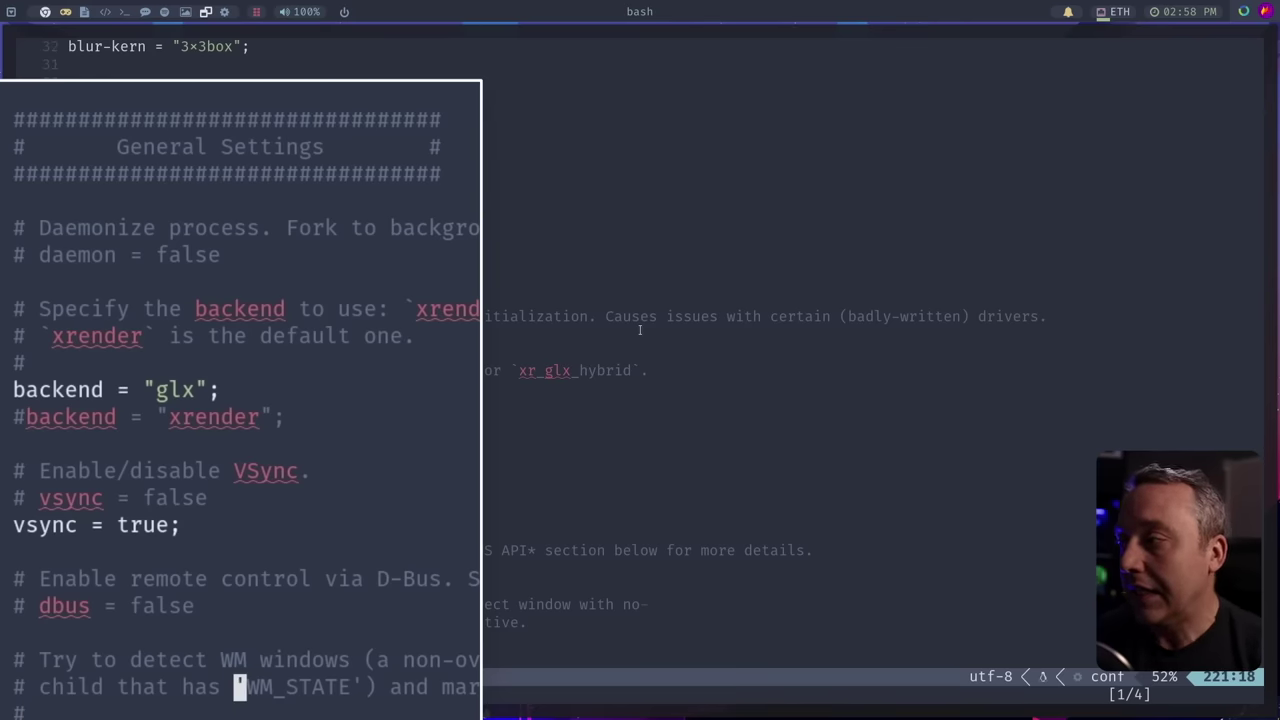
pyautogui.press('super+q')
pyautogui.press('super+e')
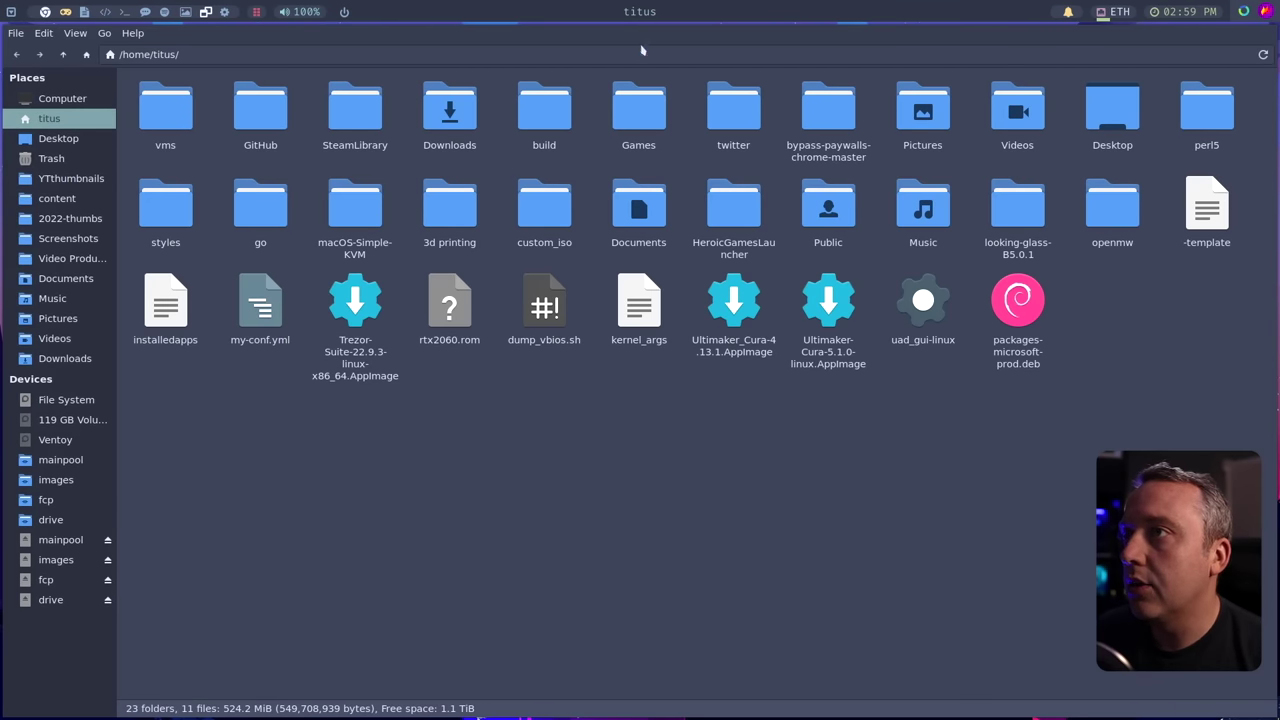
# - Un-maximize the Thunar home folder window by dragging it to a new position
pyautogui.moveTo(625, 38); pyautogui.dragTo(376, 89)
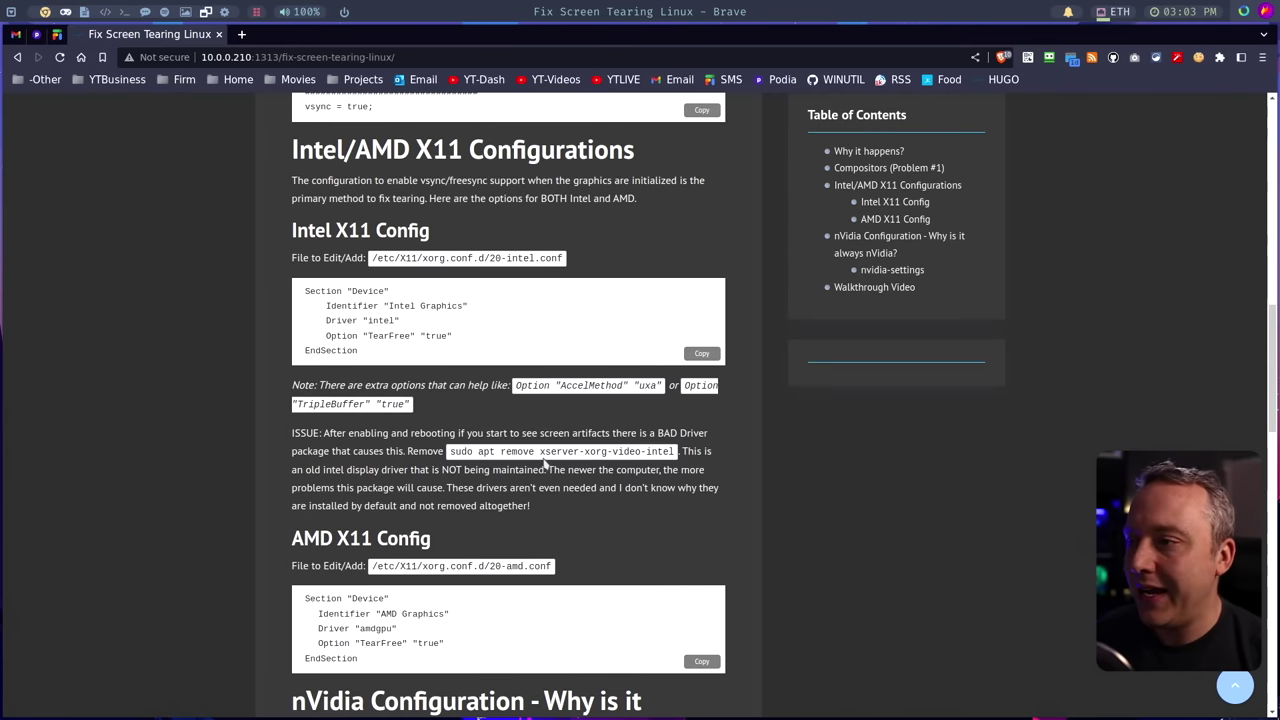
# - Select xserver-xorg-video-intel in the guide's remove command, then copy the AMD X11 TearFree config block
pyautogui.moveTo(540, 451); pyautogui.dragTo(657, 451)
pyautogui.moveTo(760, 451); pyautogui.dragTo(771, 449)
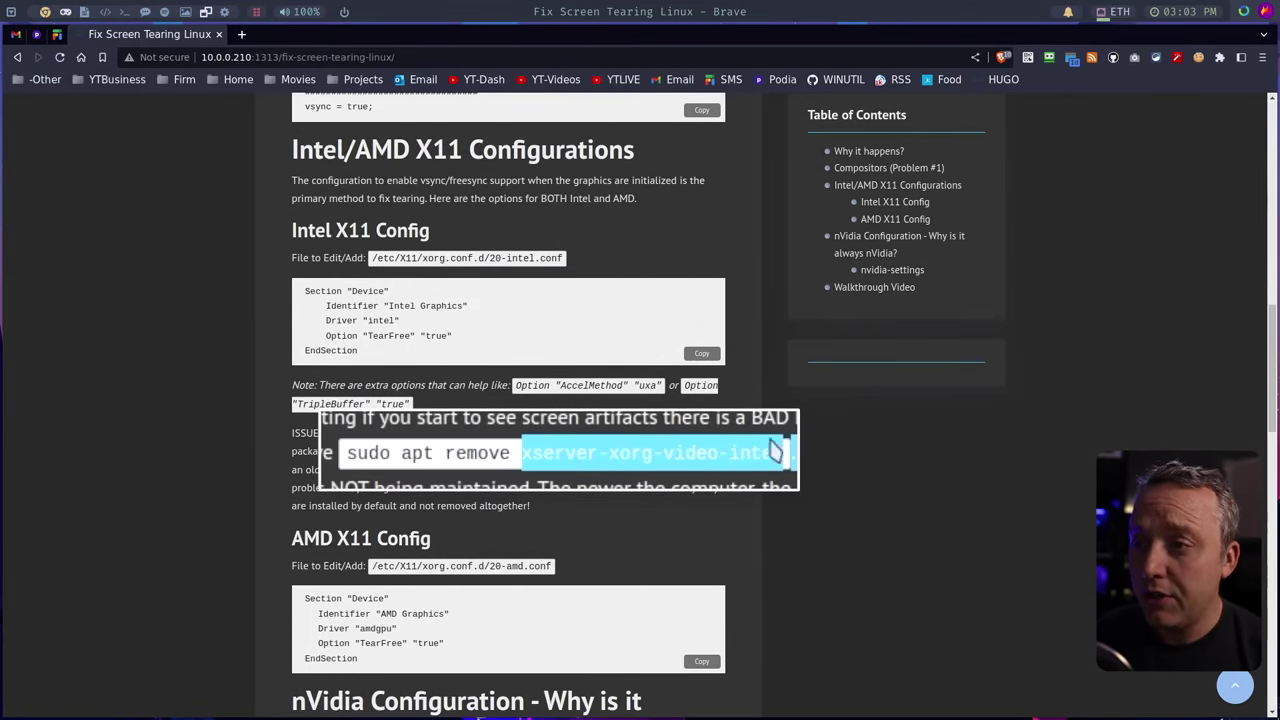
pyautogui.click(754, 449)
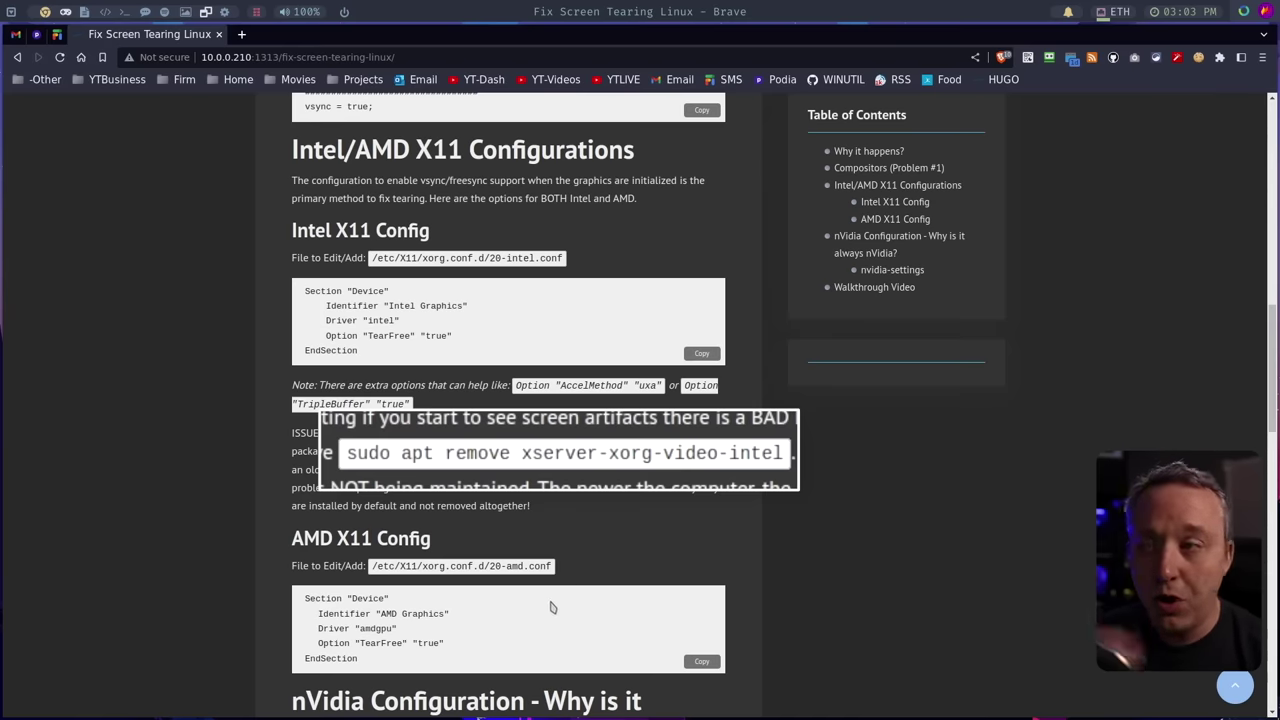
pyautogui.moveTo(540, 451); pyautogui.dragTo(677, 452)
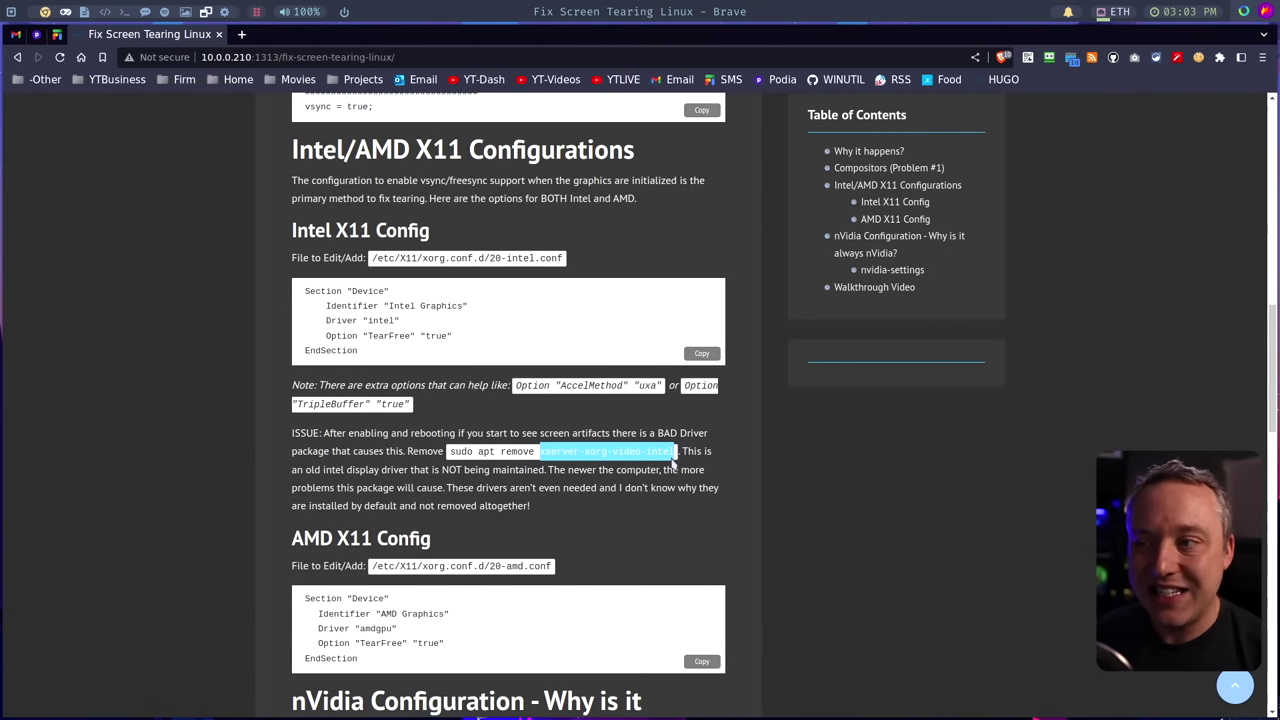
pyautogui.click(637, 469)
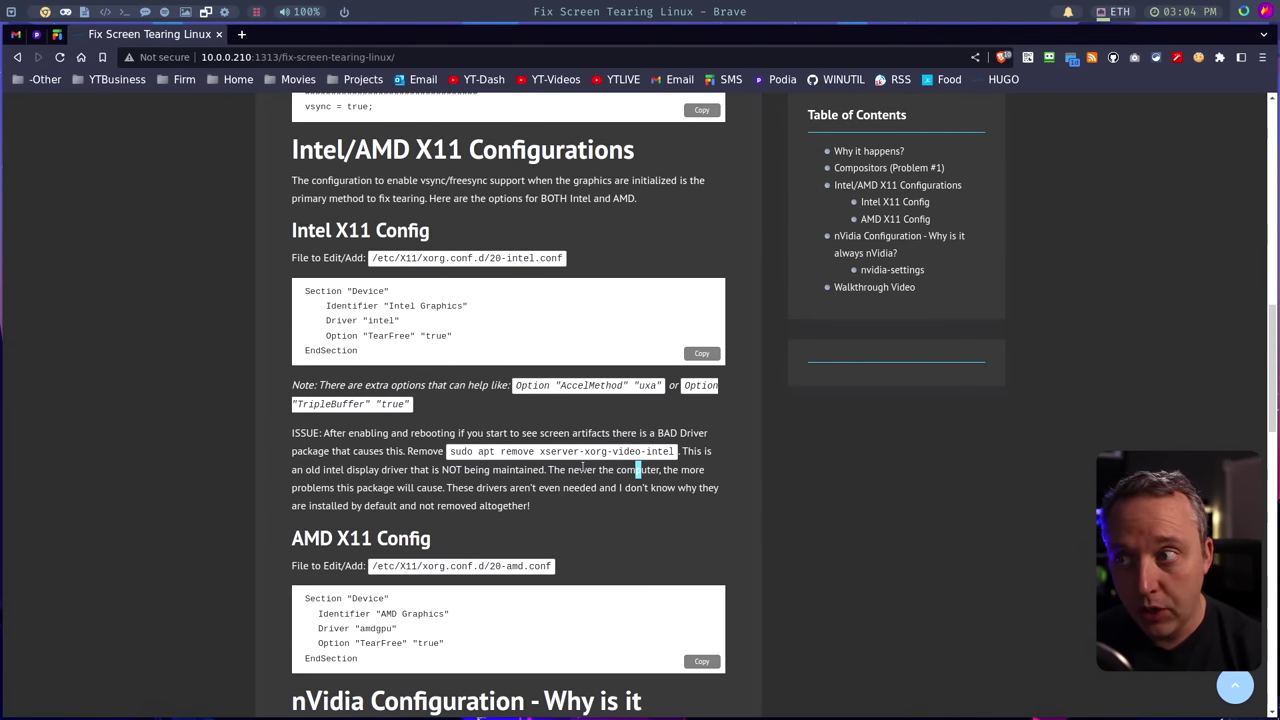
pyautogui.moveTo(538, 451); pyautogui.dragTo(683, 452)
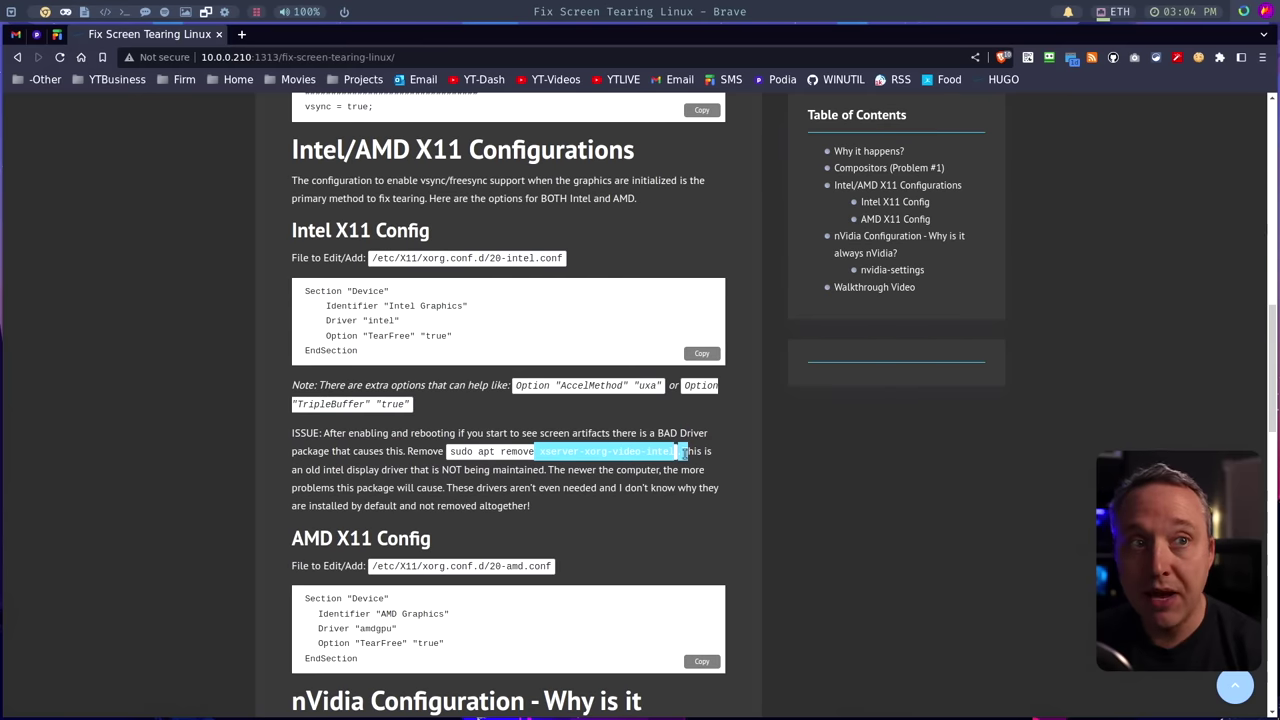
pyautogui.click(563, 483)
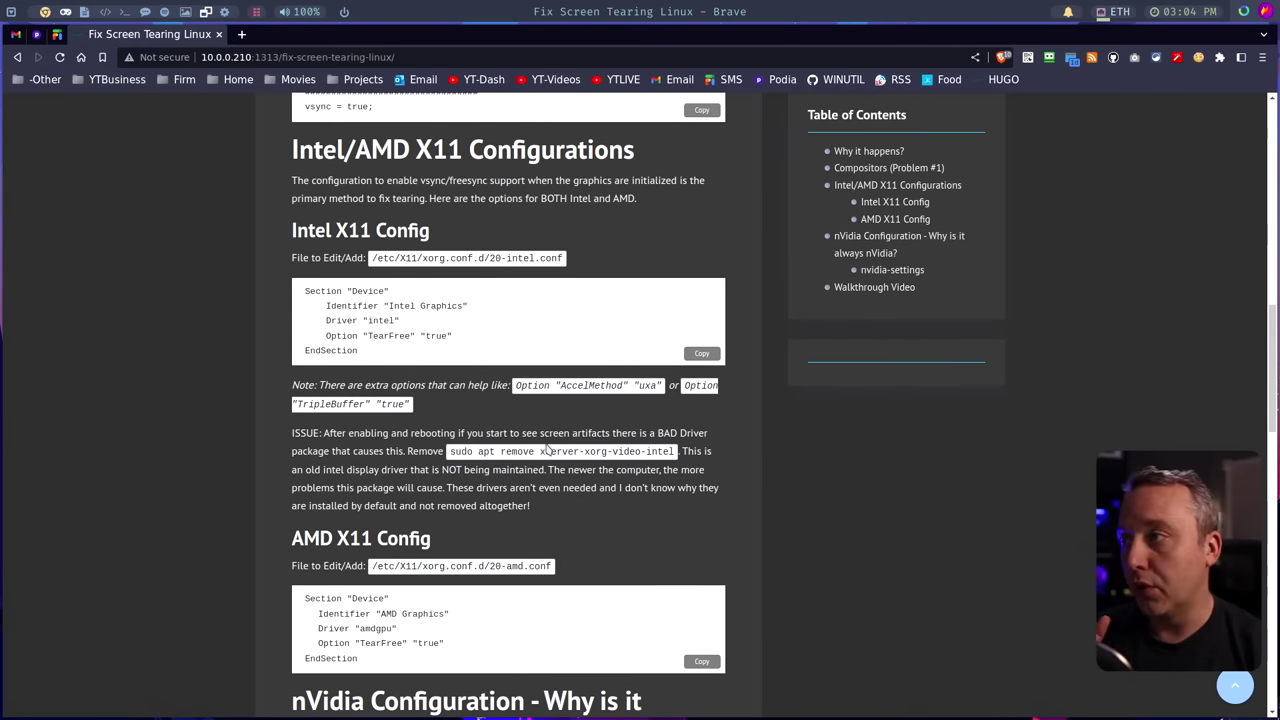
pyautogui.scroll(-1, 508, 360)
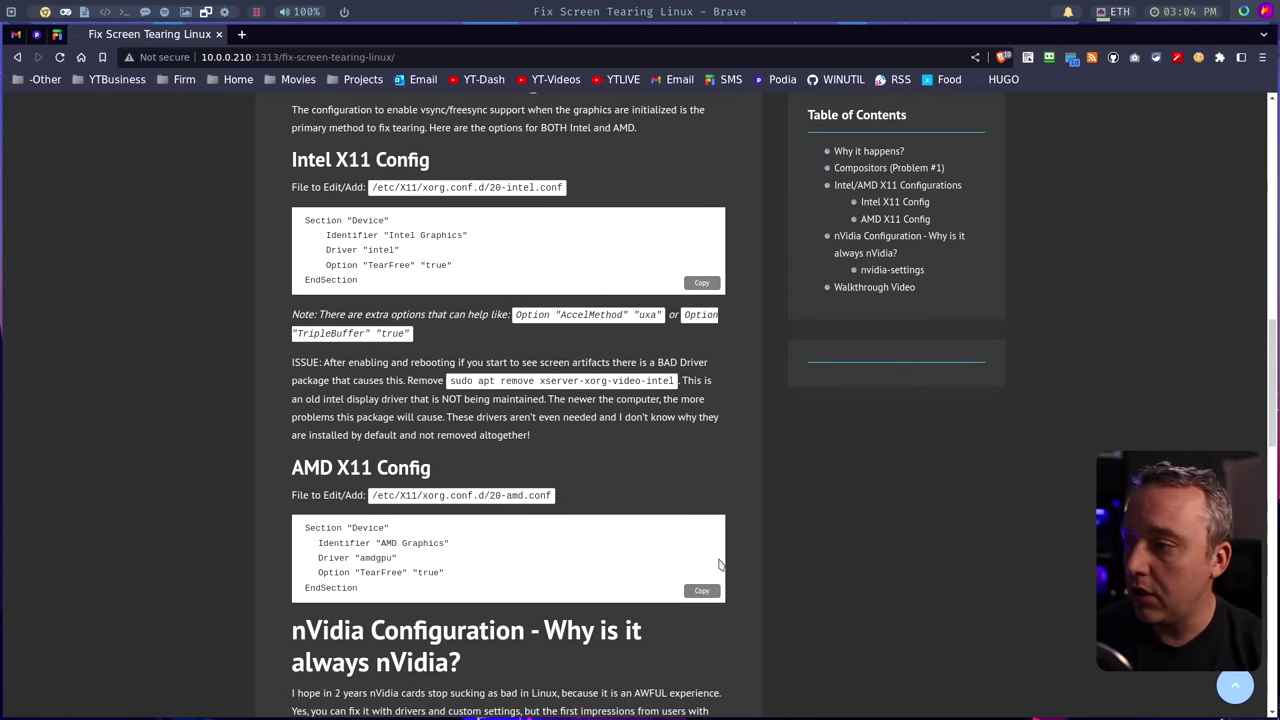
pyautogui.click(703, 591)
# - In the terminal, change into /etc/X11 and list its contents
pyautogui.hotkey('alt', 'Tab')
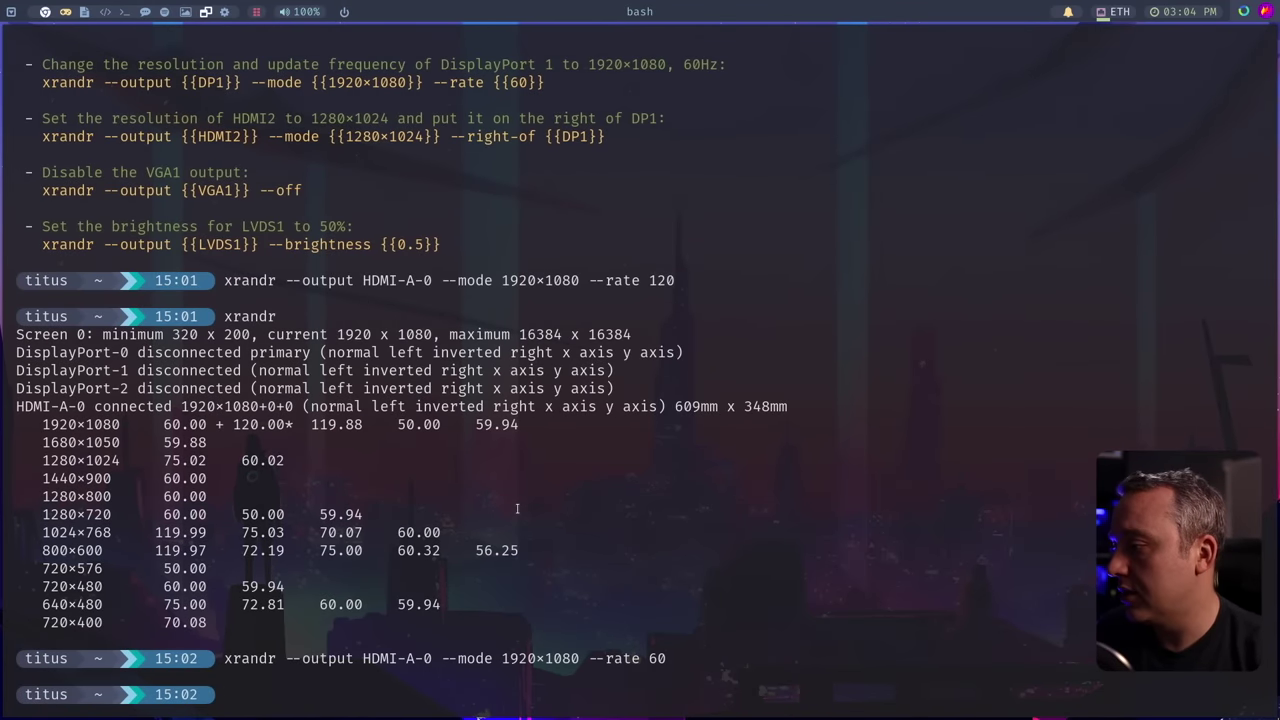
pyautogui.write('sudo vim /etc/')
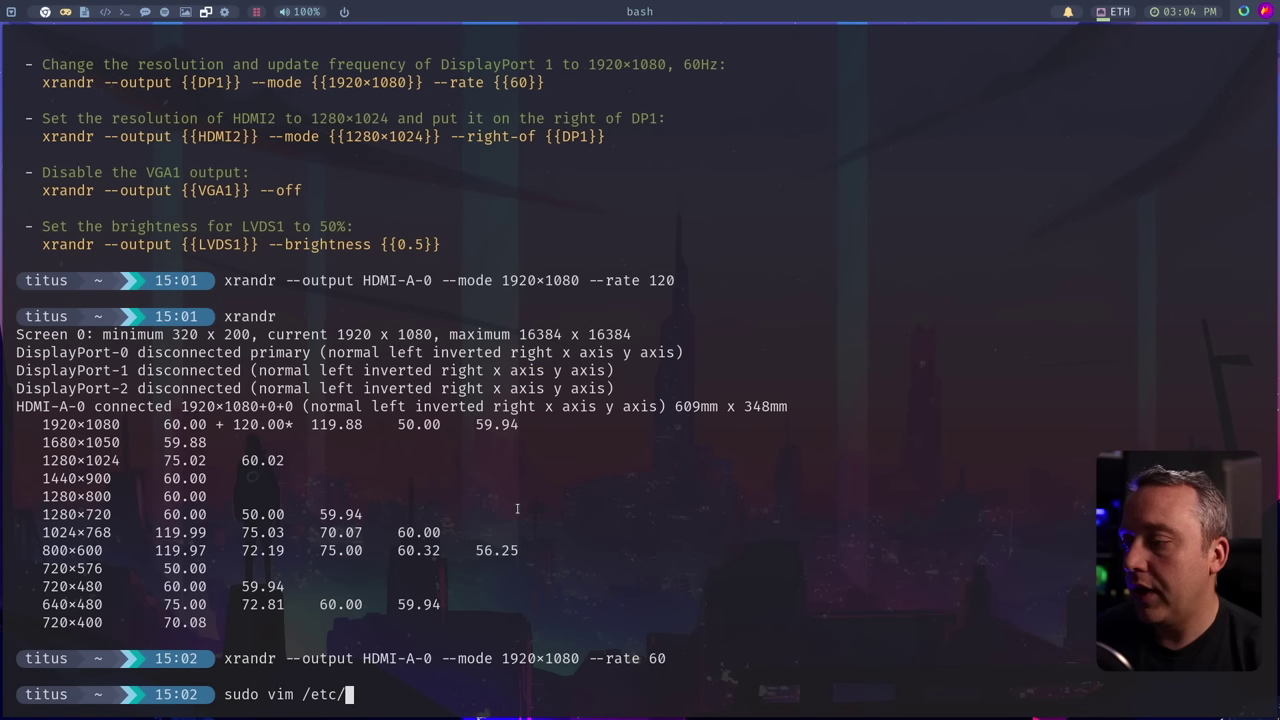
pyautogui.press('BackSpace')
pyautogui.press('BackSpace')
pyautogui.press('BackSpace')
pyautogui.press('BackSpace')
pyautogui.press('BackSpace')
pyautogui.press('BackSpace')
pyautogui.press('BackSpace')
pyautogui.press('BackSpace')
pyautogui.press('BackSpace')
pyautogui.press('BackSpace')
pyautogui.press('BackSpace')
pyautogui.press('BackSpace')
pyautogui.press('BackSpace')
pyautogui.press('BackSpace')
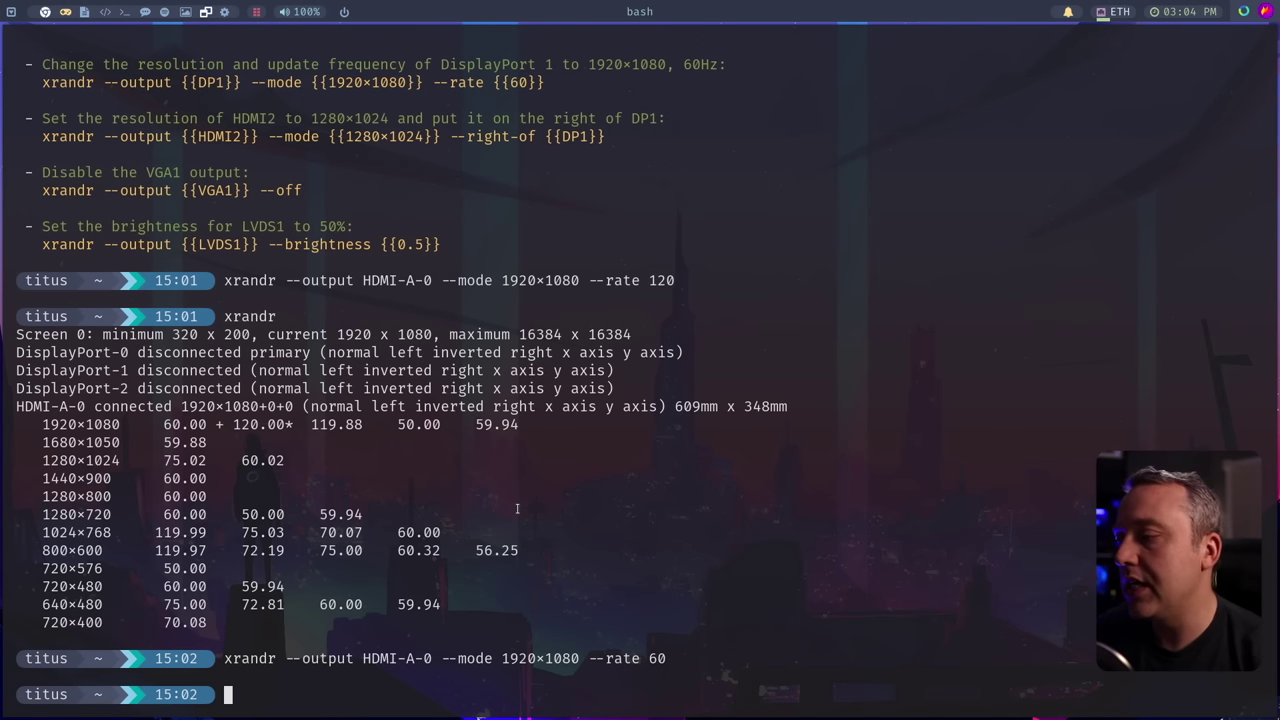
pyautogui.write('cd /etc/X11/')
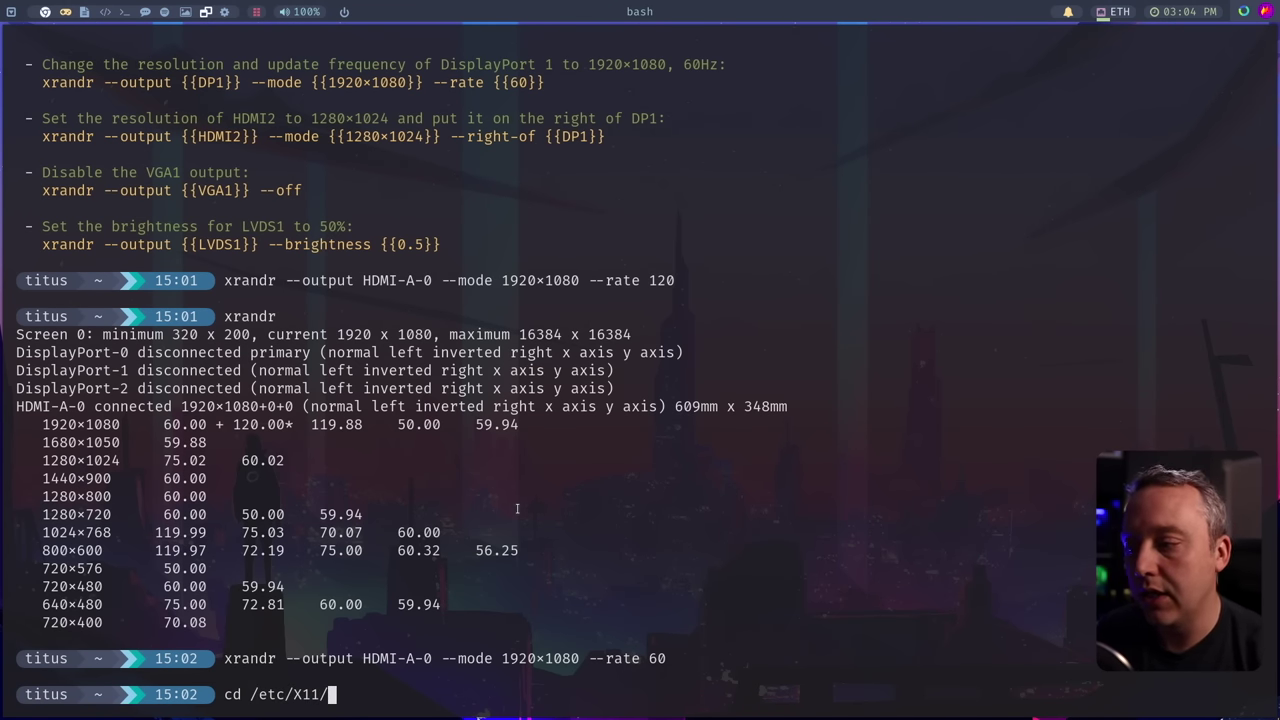
pyautogui.press('Return')
pyautogui.write('ll')
pyautogui.press('Return')
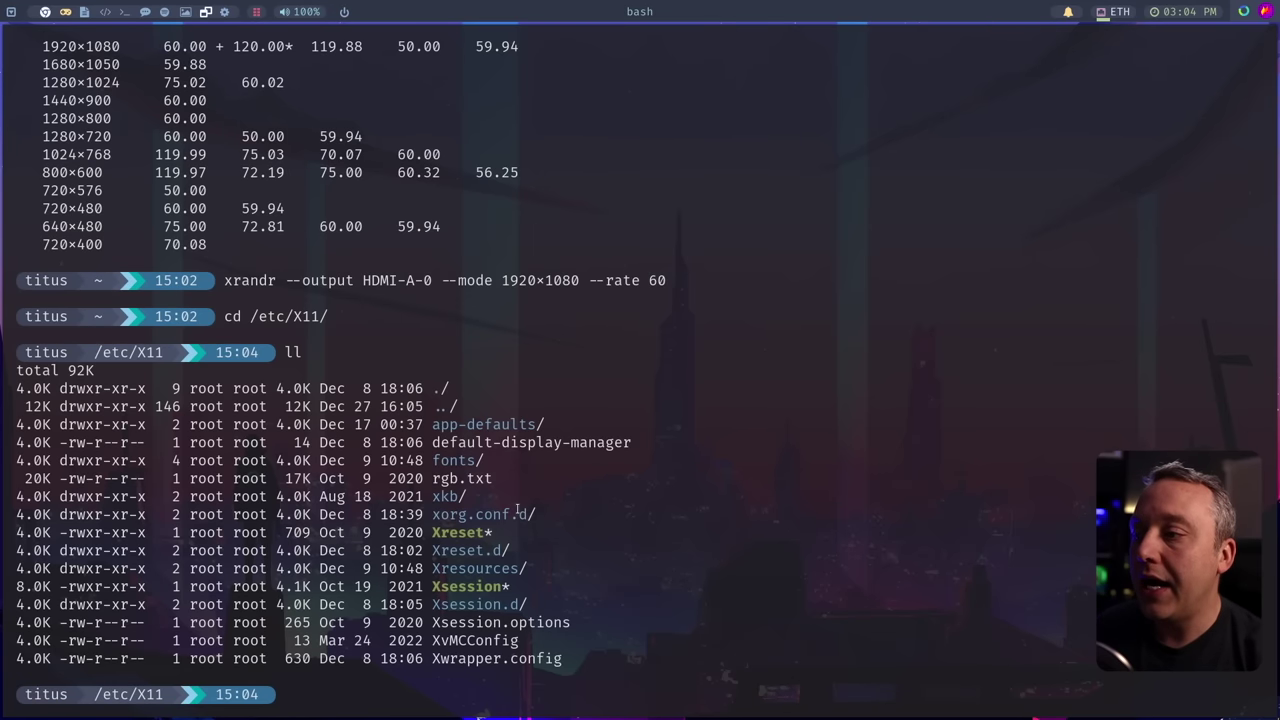
# - Enter xorg.conf.d, list it, and print 10-monitor.conf (HDMI-A-1, 1920x1080, TargetRefresh 120)
pyautogui.write('cd xo')
pyautogui.press('Tab')
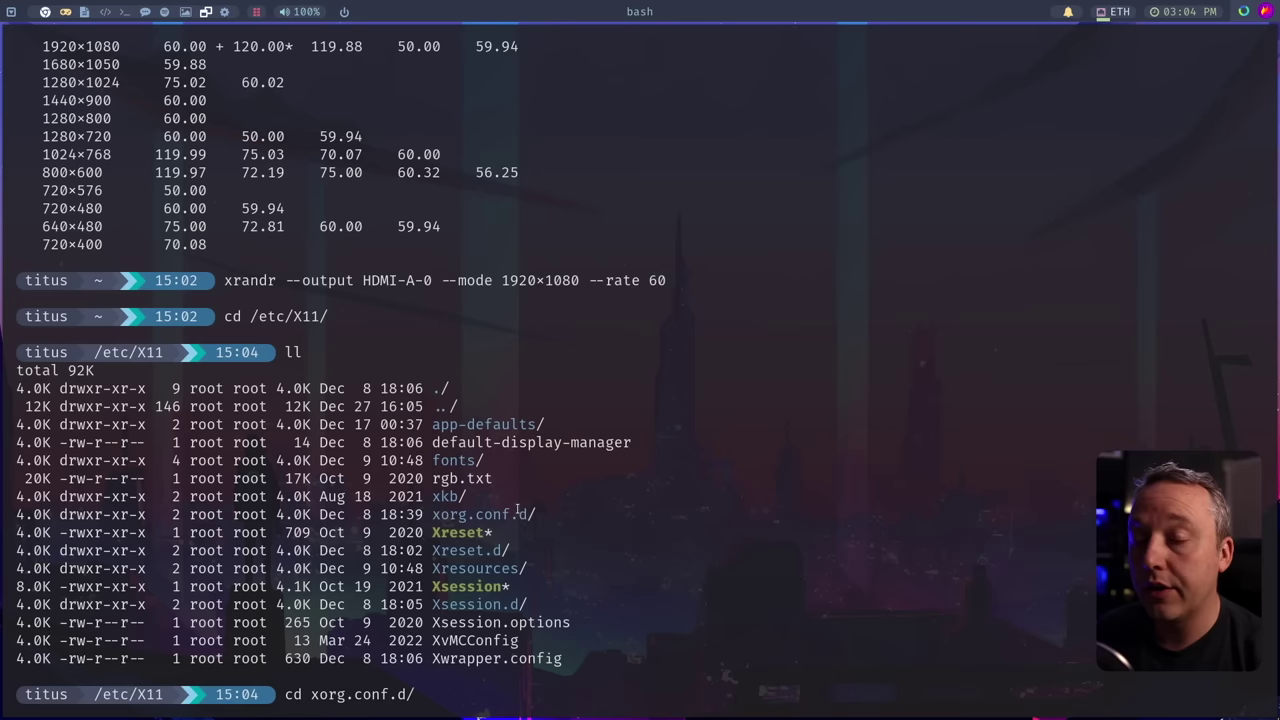
pyautogui.press('Return')
pyautogui.write('ll')
pyautogui.press('Return')
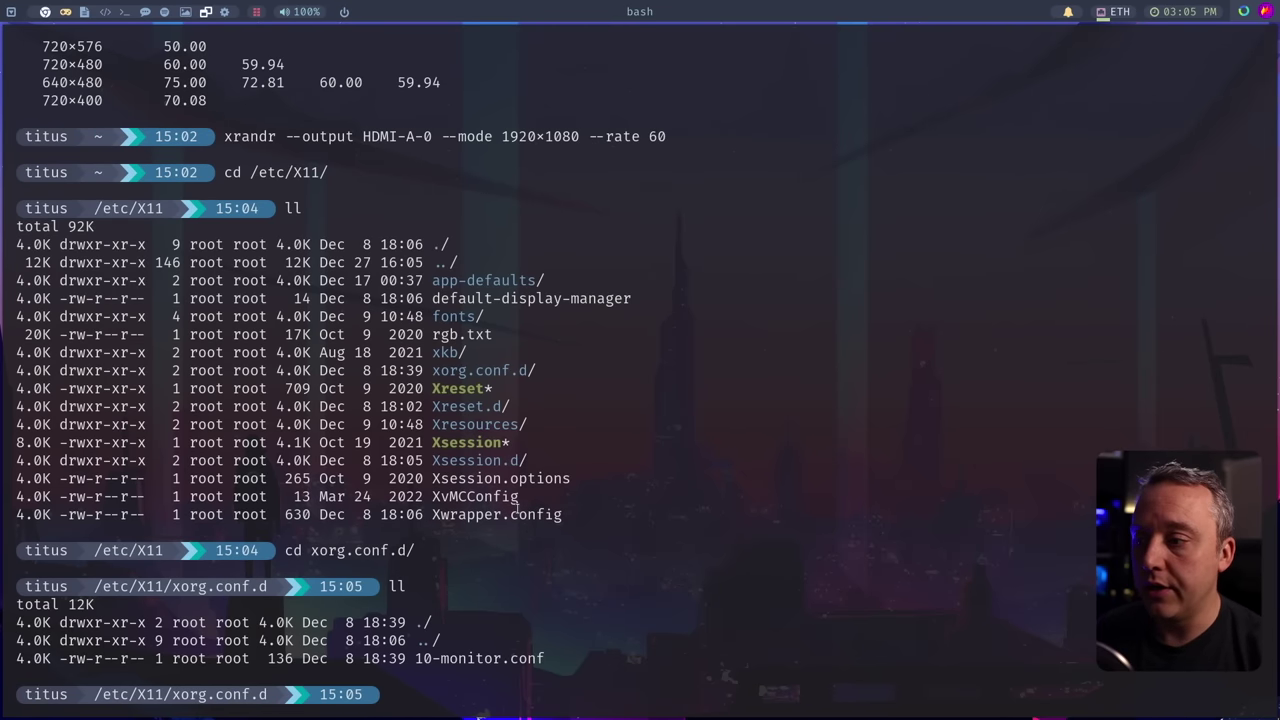
pyautogui.write('cat 1')
pyautogui.press('Tab')
pyautogui.press('Return')
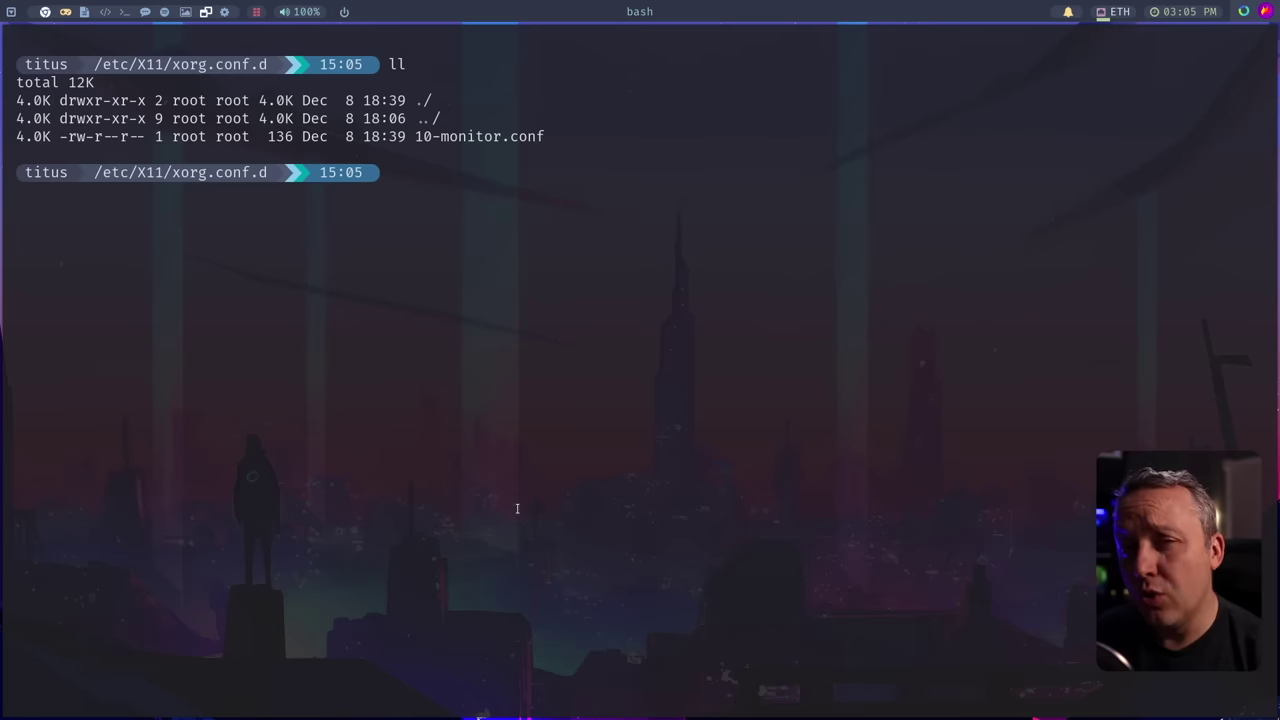
# - Open a new 20-amd.conf as root with sudo vim, then return to the browser guide
pyautogui.write('sudo')
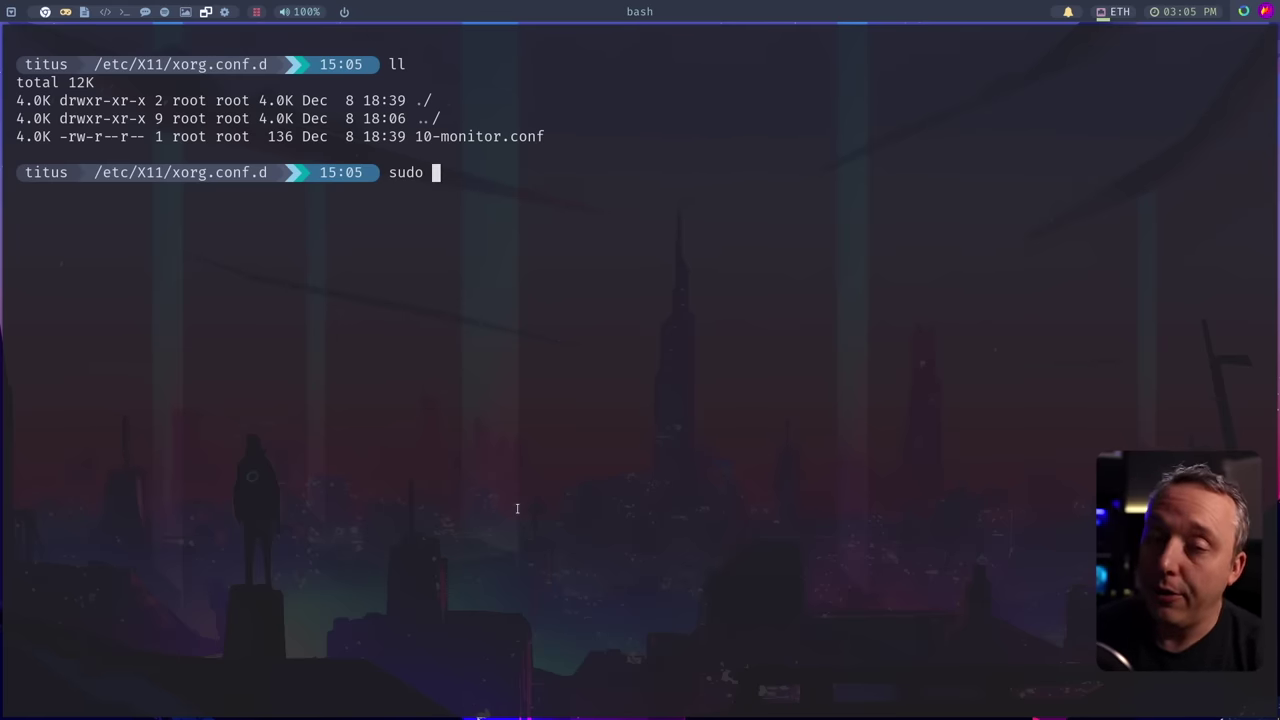
pyautogui.write('2')
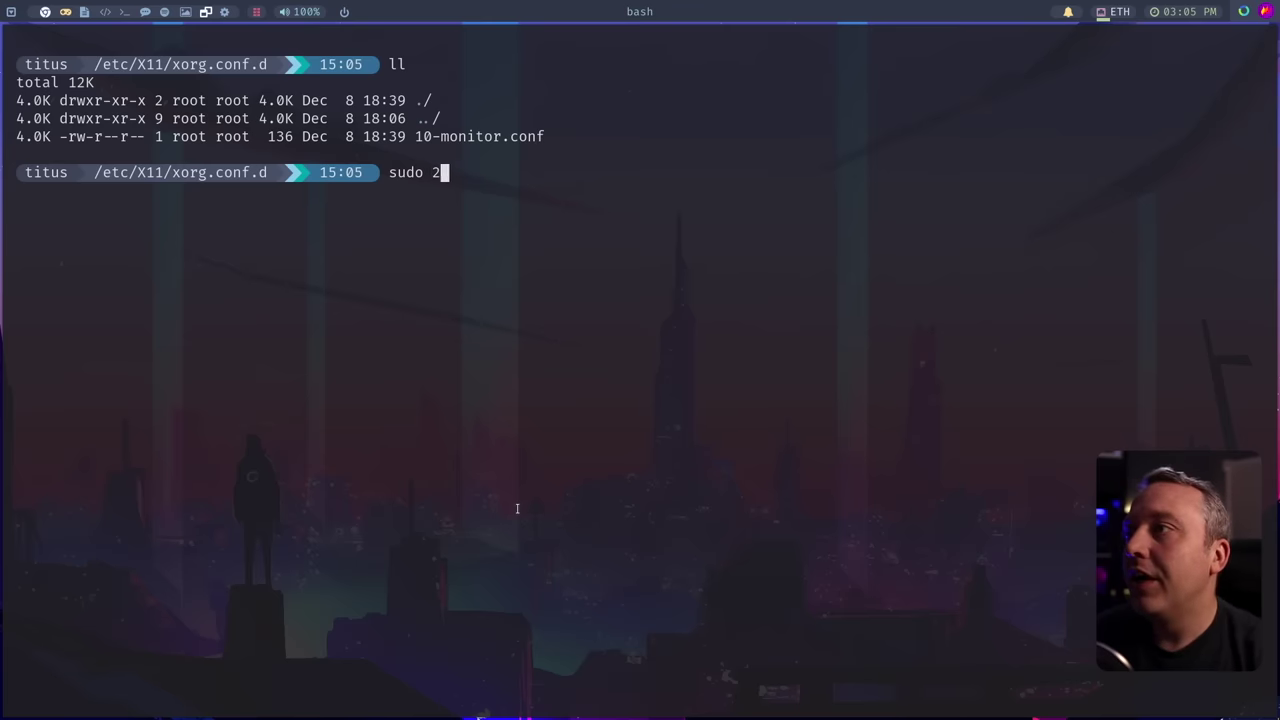
pyautogui.write('0-amd.')
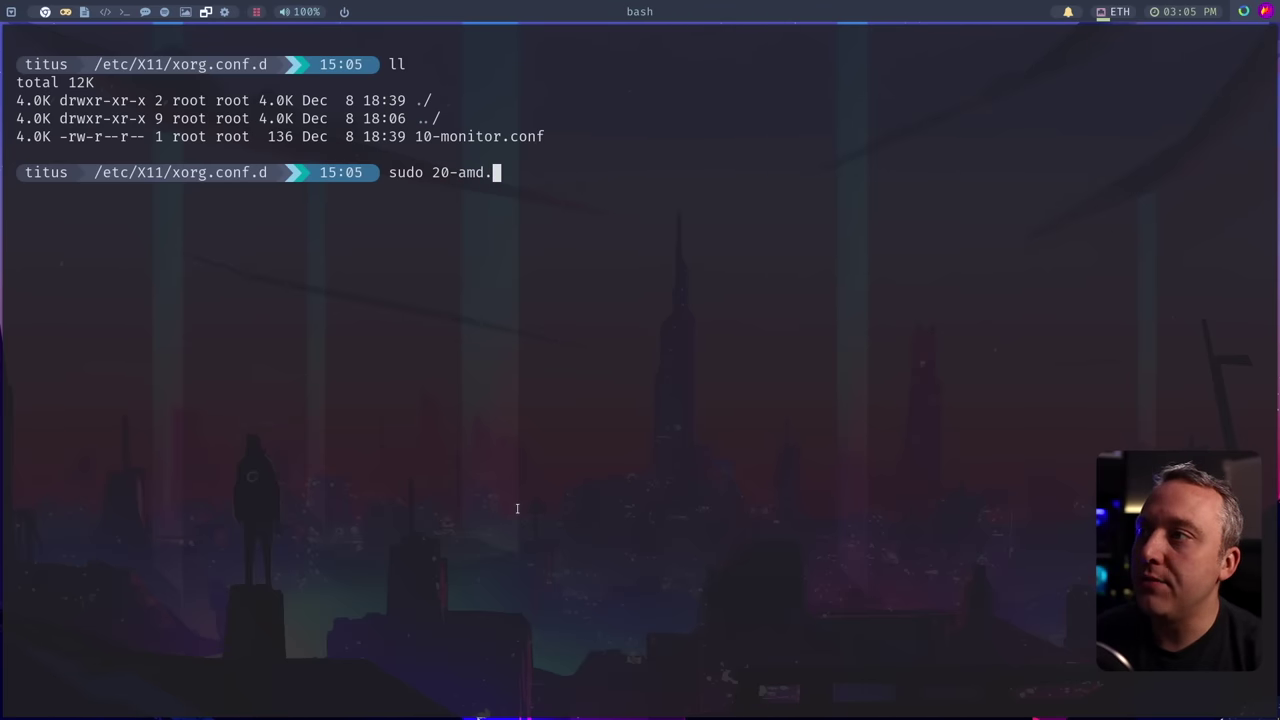
pyautogui.write('conf')
pyautogui.press('Return')
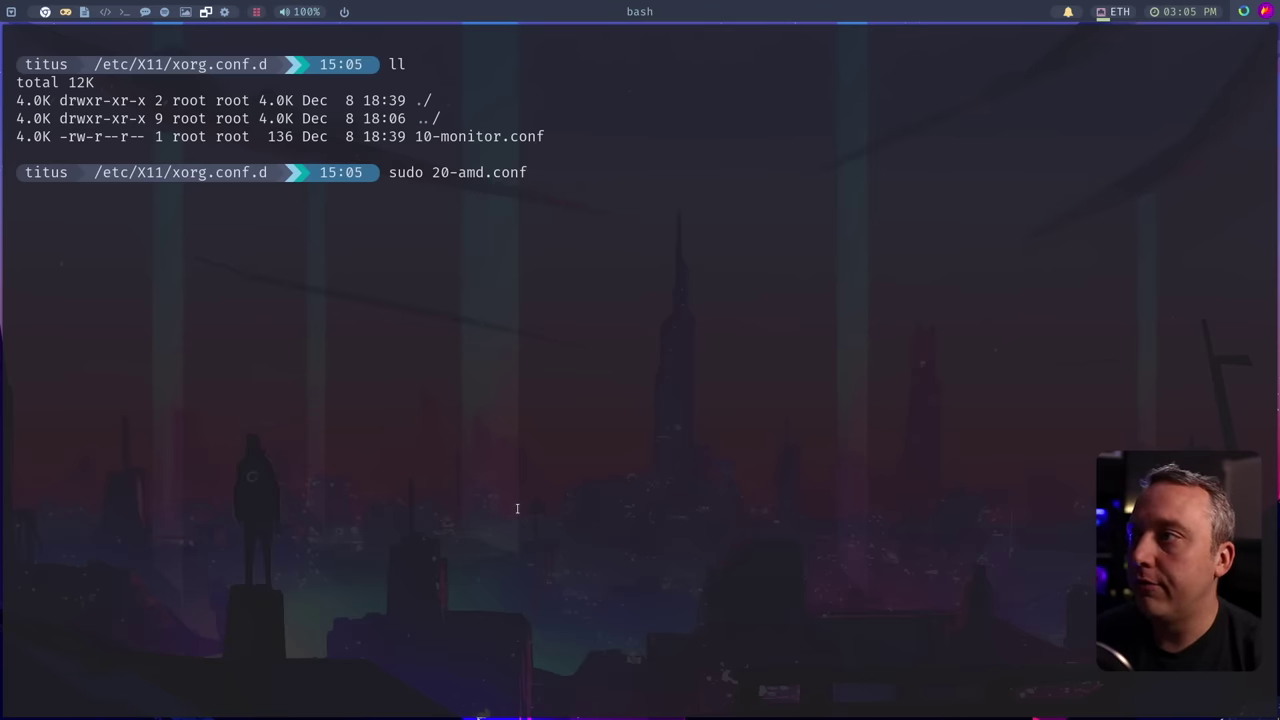
pyautogui.press('Return')
pyautogui.press('Up')
pyautogui.hotkey('ctrl', 'Left')
pyautogui.hotkey('ctrl', 'Left')
pyautogui.hotkey('ctrl', 'Left')
pyautogui.write('vim')
pyautogui.press('Return')
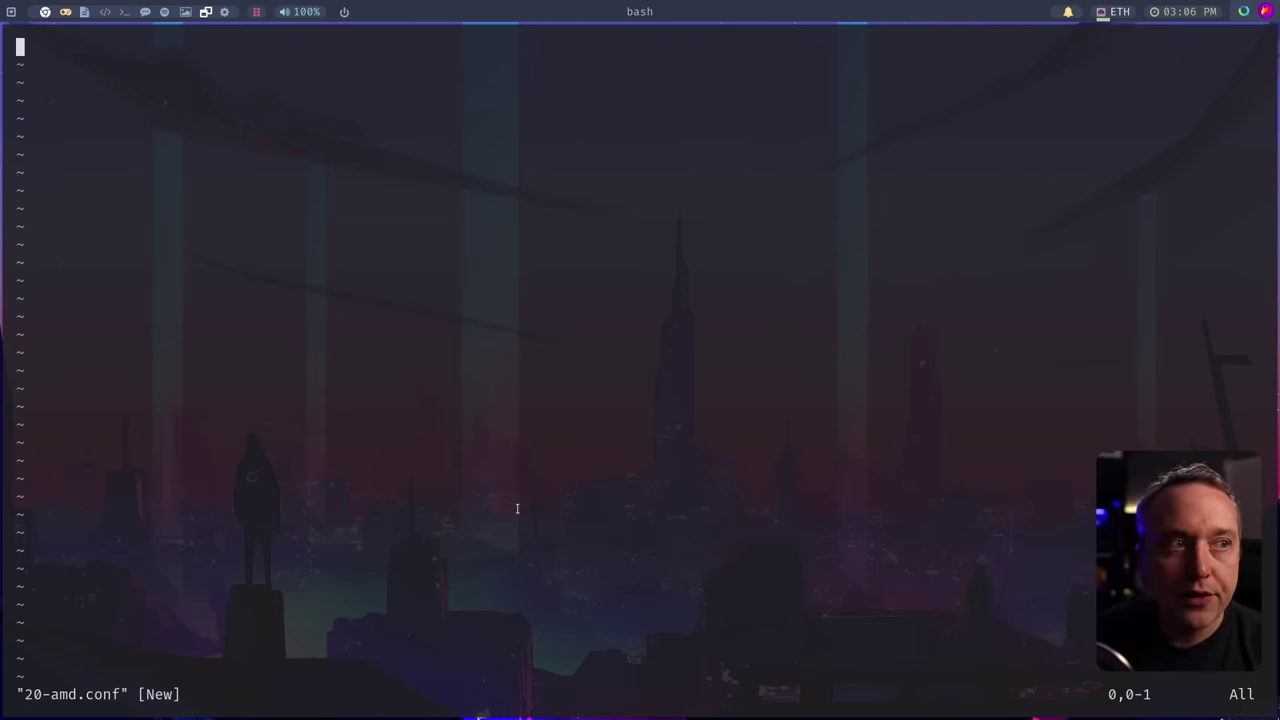
pyautogui.hotkey('alt', 'Tab')
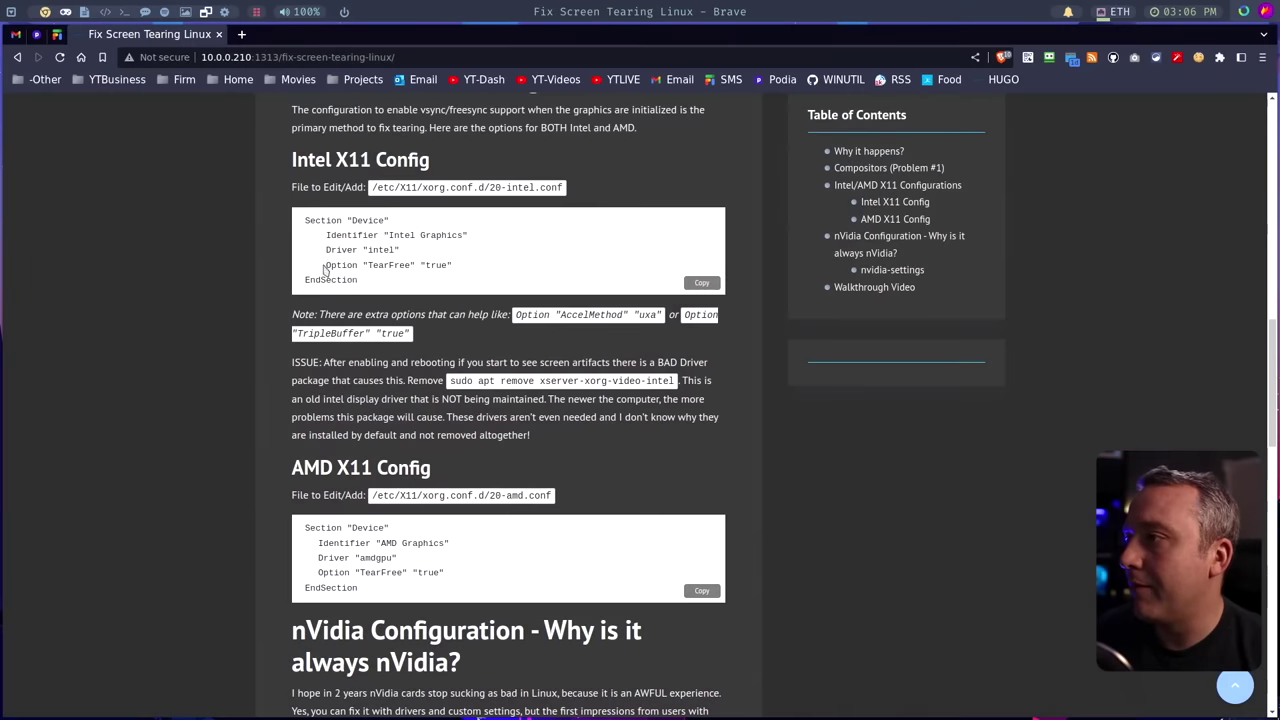
# - Copy the guide's AMD X11 Config block and paste it into 20-amd.conf in Vim
pyautogui.click(702, 590)
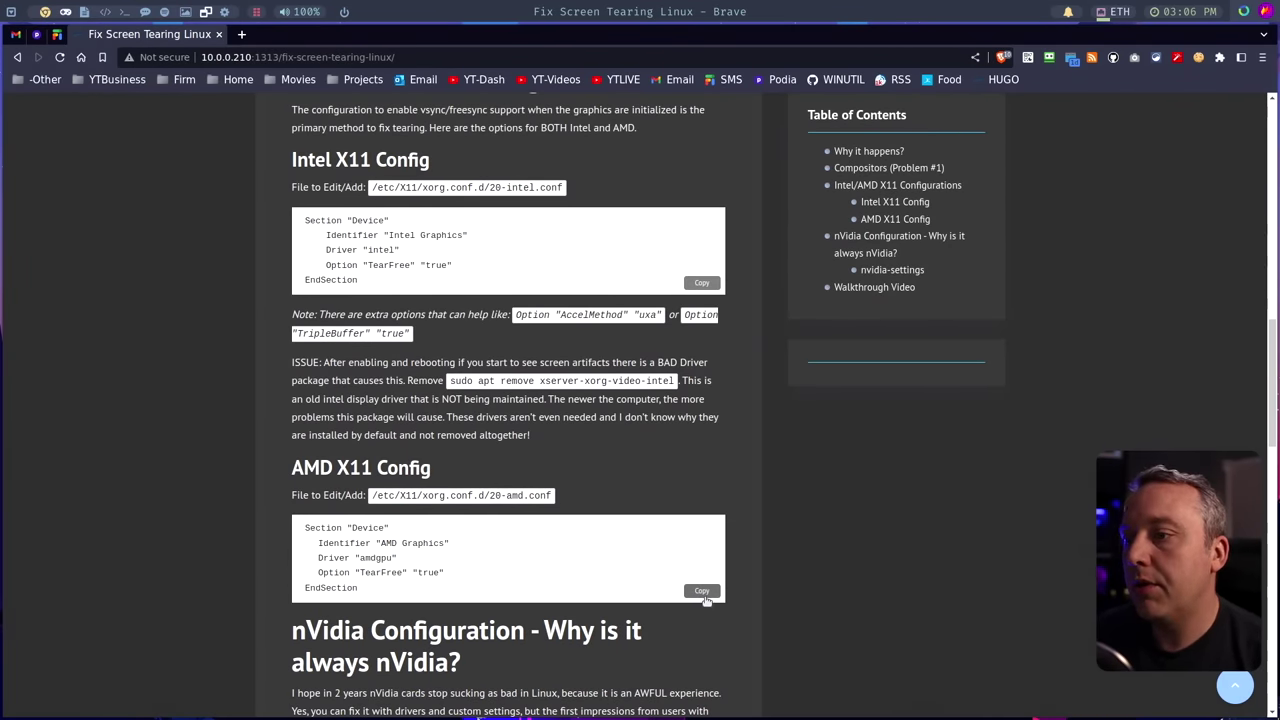
pyautogui.hotkey('alt', 'Tab')
pyautogui.hotkey('ctrl', 'shift', 'v')
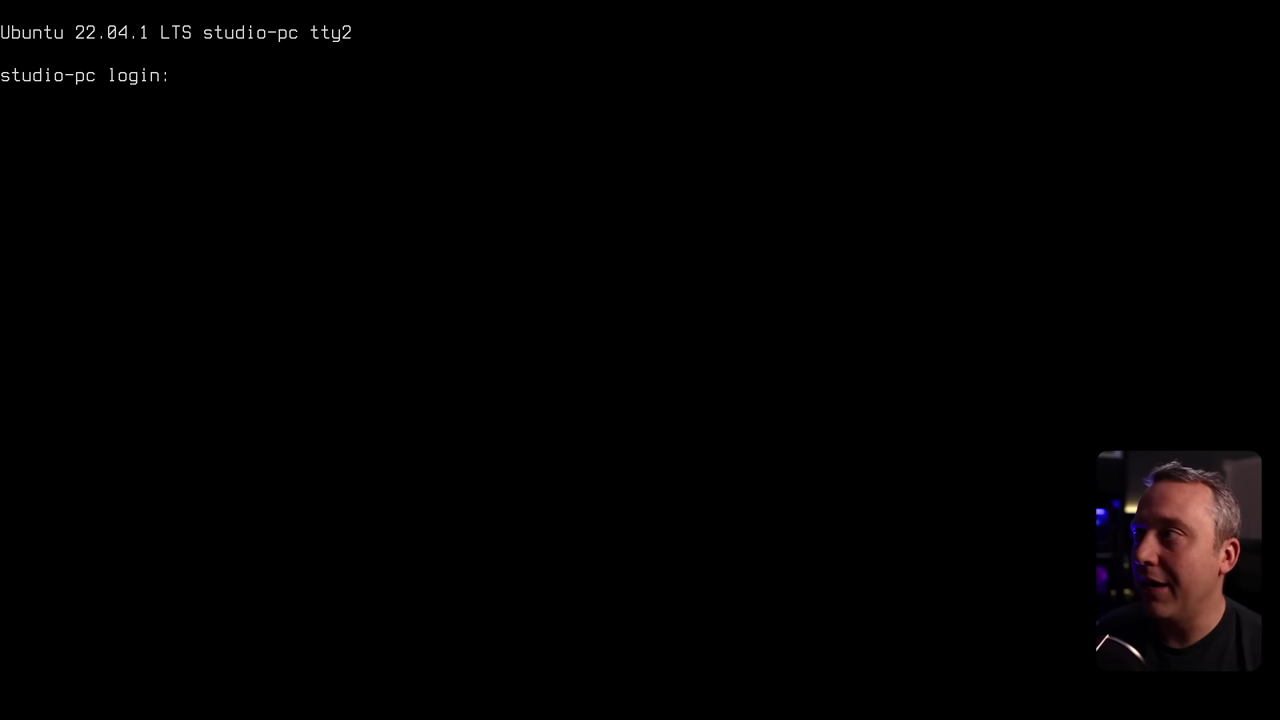
# - Log in on tty2 and switch to a root shell with sudo su
pyautogui.write('s')
pyautogui.press('Return')
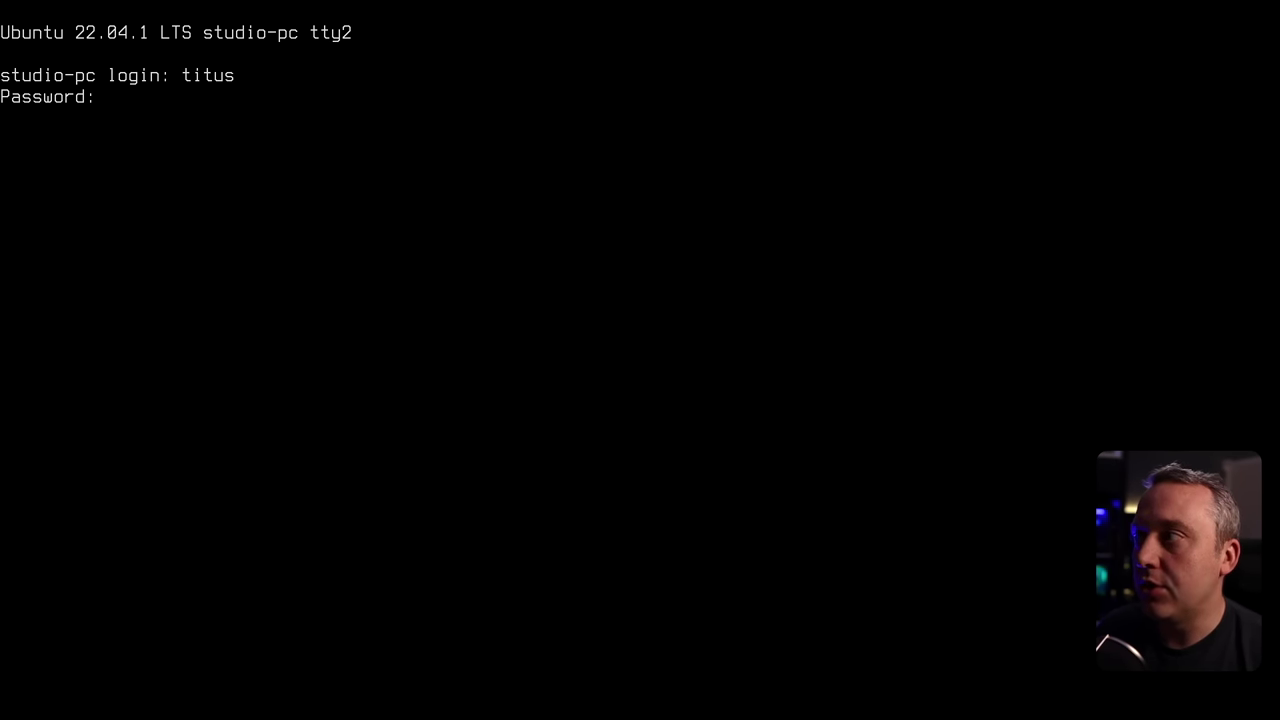
pyautogui.press('Return')
pyautogui.write('sudo su')
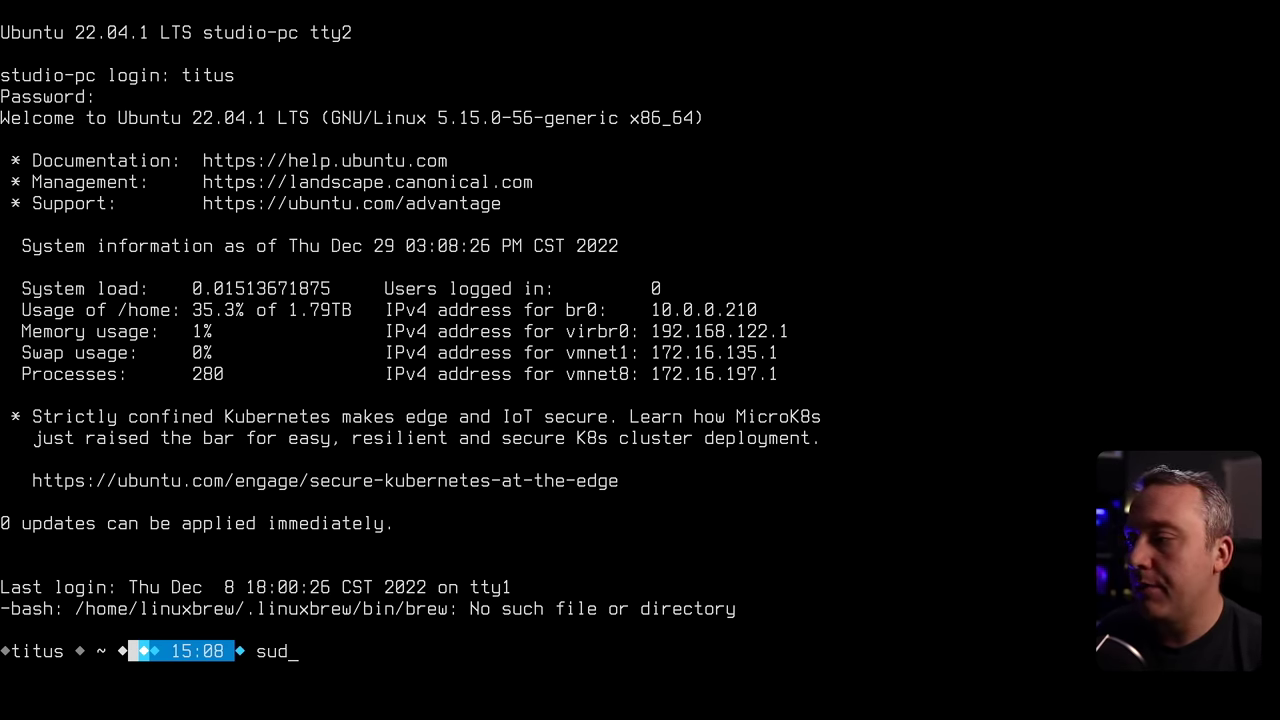
pyautogui.press('Return')
pyautogui.press('Return')
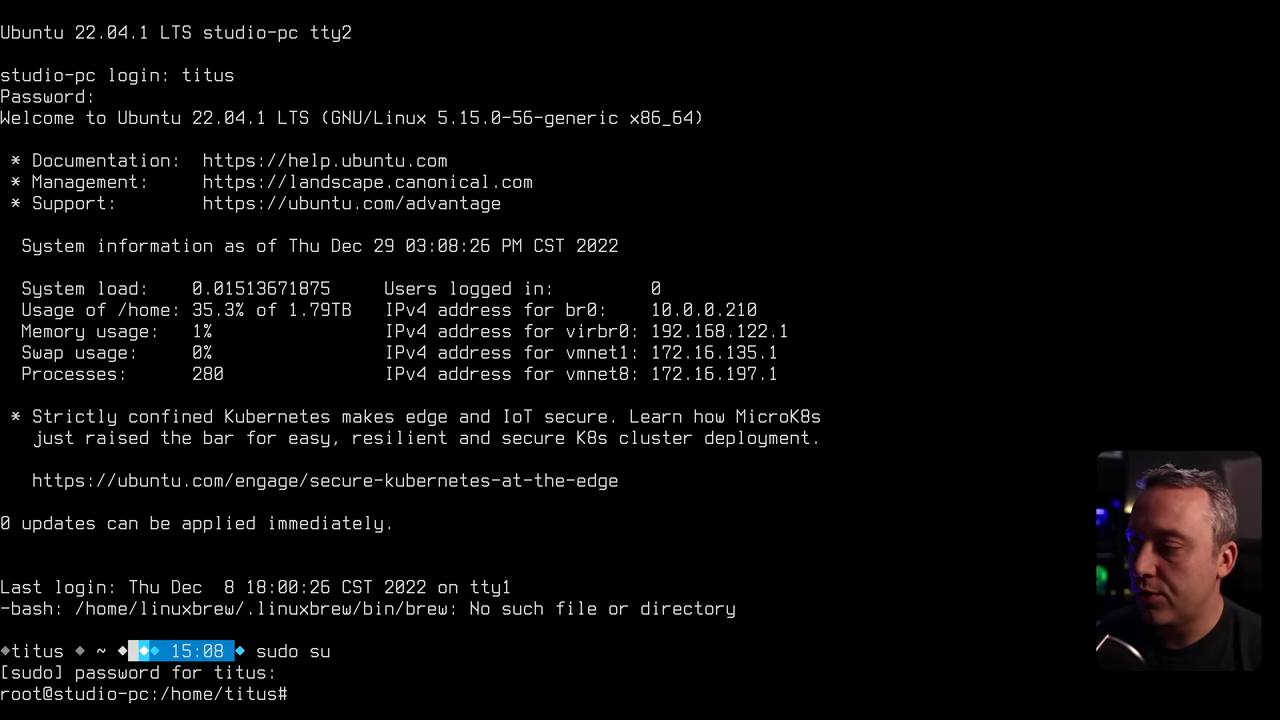
# - Change into /etc/X11/xorg.conf.d and list its contents
pyautogui.write('c')
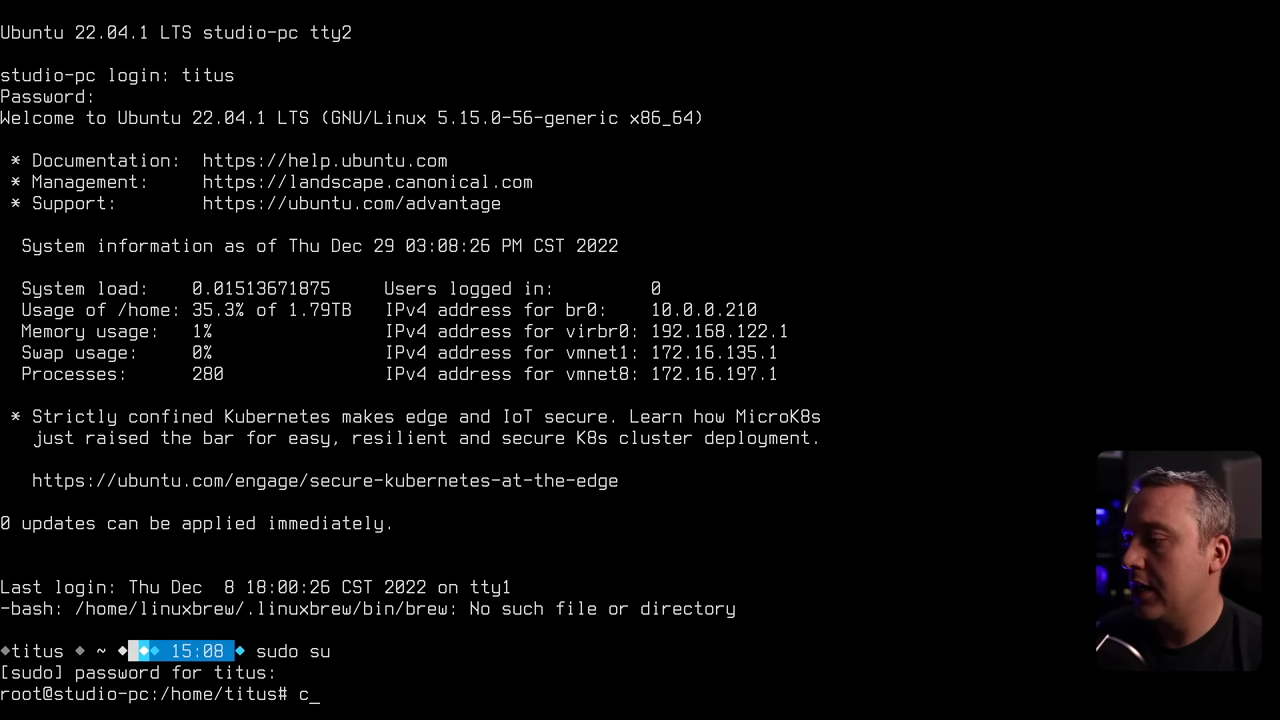
pyautogui.write('d /etc/X11')
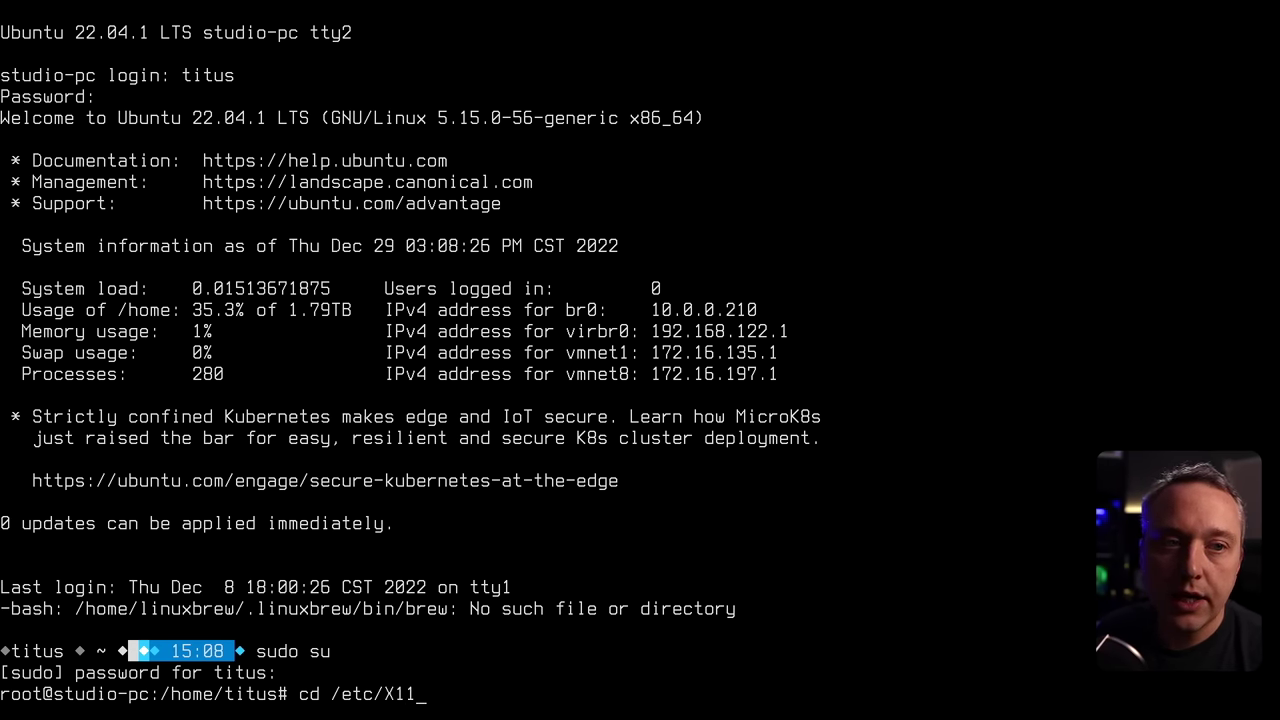
pyautogui.write('/')
pyautogui.press('Return')
pyautogui.write('ll')
pyautogui.press('Return')
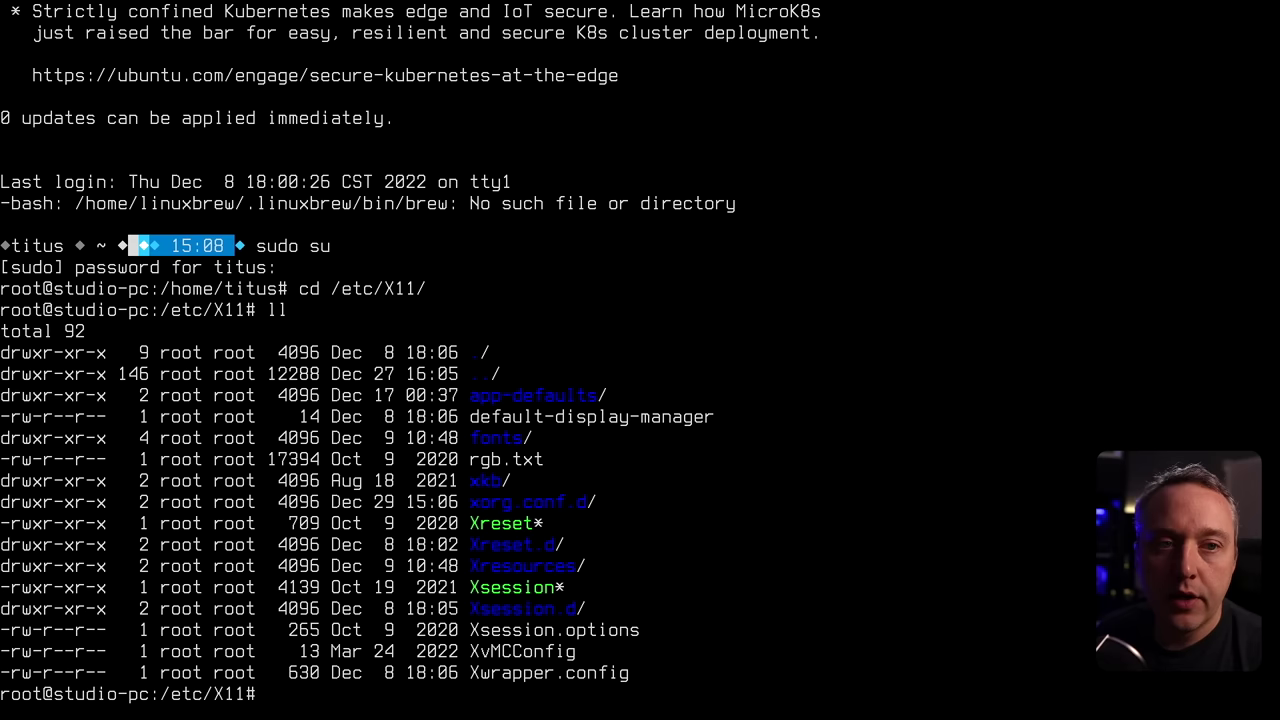
pyautogui.write('cd xor')
pyautogui.press('Tab')
pyautogui.press('Return')
pyautogui.write('ll')
pyautogui.press('Return')
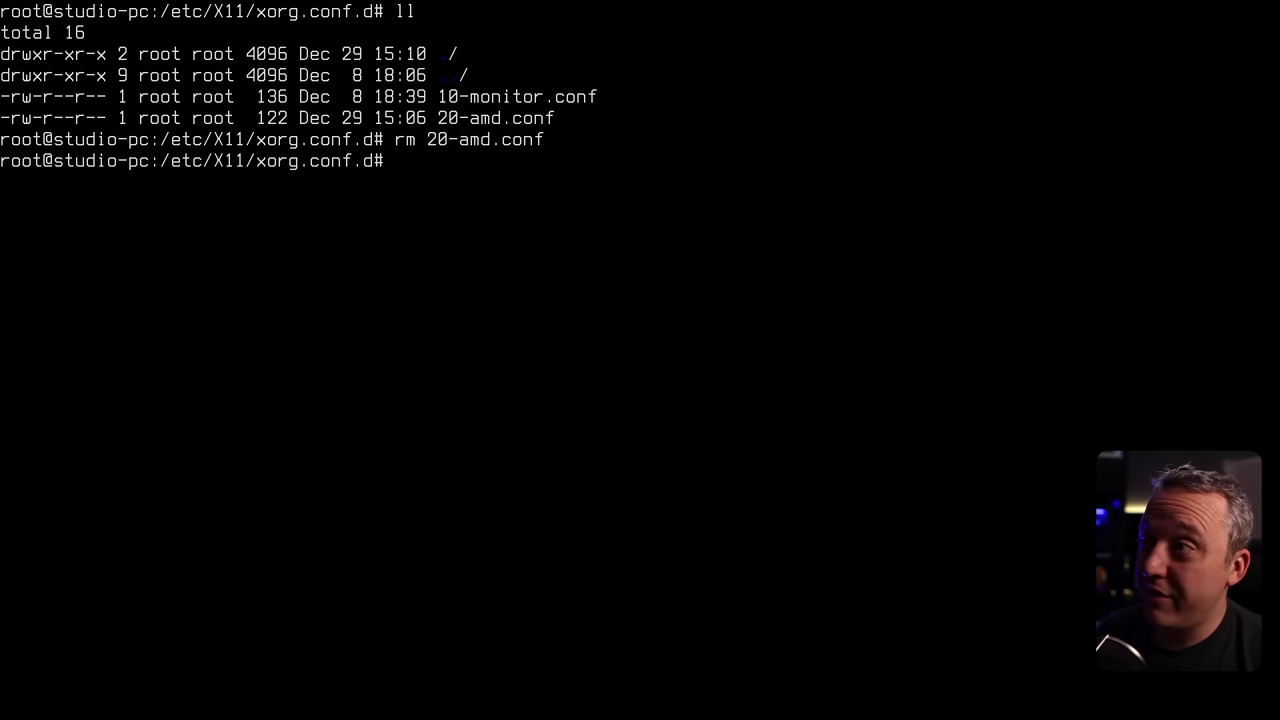
# - Confirm with ll that 20-amd.conf is gone, then reboot the machine
pyautogui.write('ll')
pyautogui.press('Return')
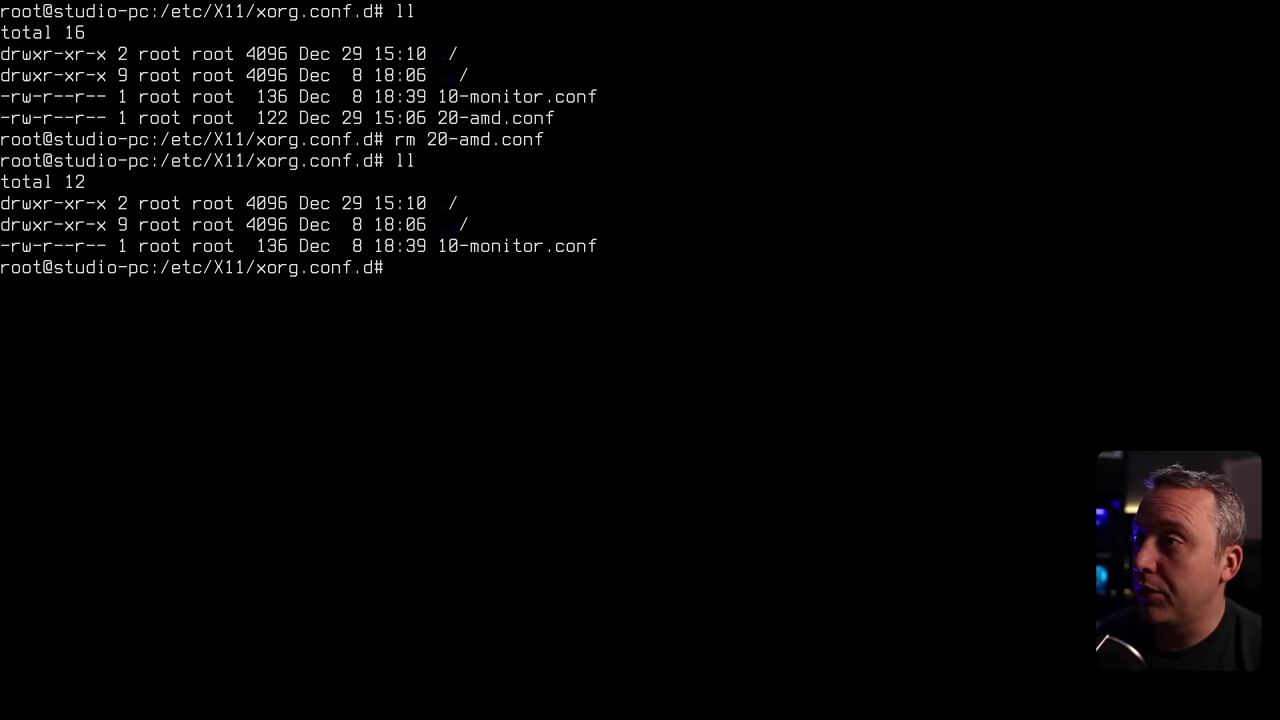
pyautogui.write('reboot')
pyautogui.press('Return')
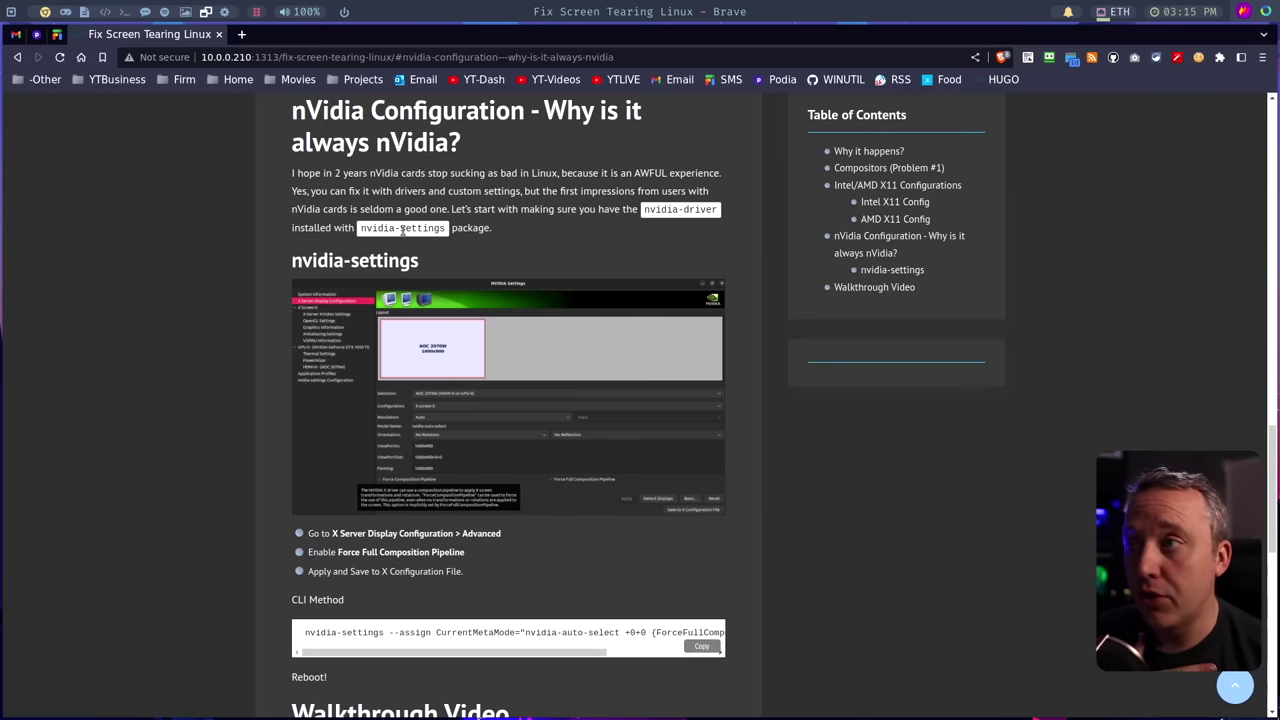
# - Open the application launcher with the Super key and close it again
pyautogui.press('super')
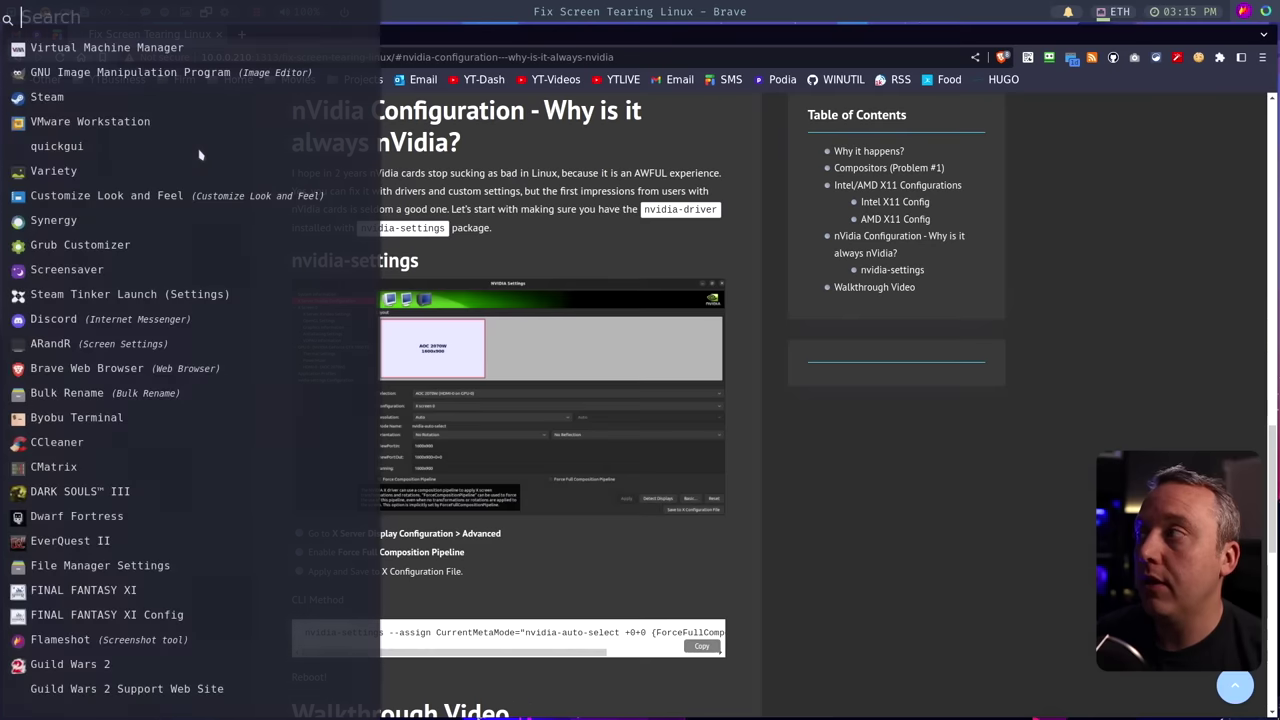
pyautogui.press('Escape')
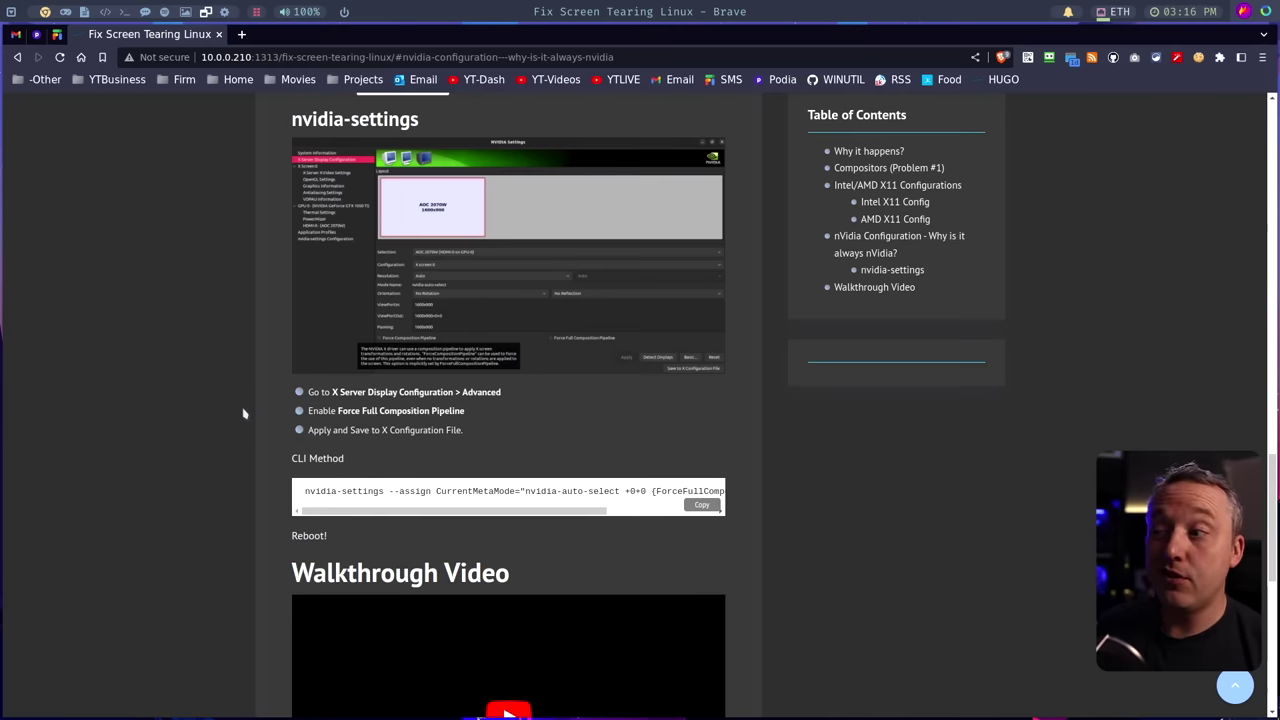
pyautogui.moveTo(508, 510); pyautogui.dragTo(570, 510)
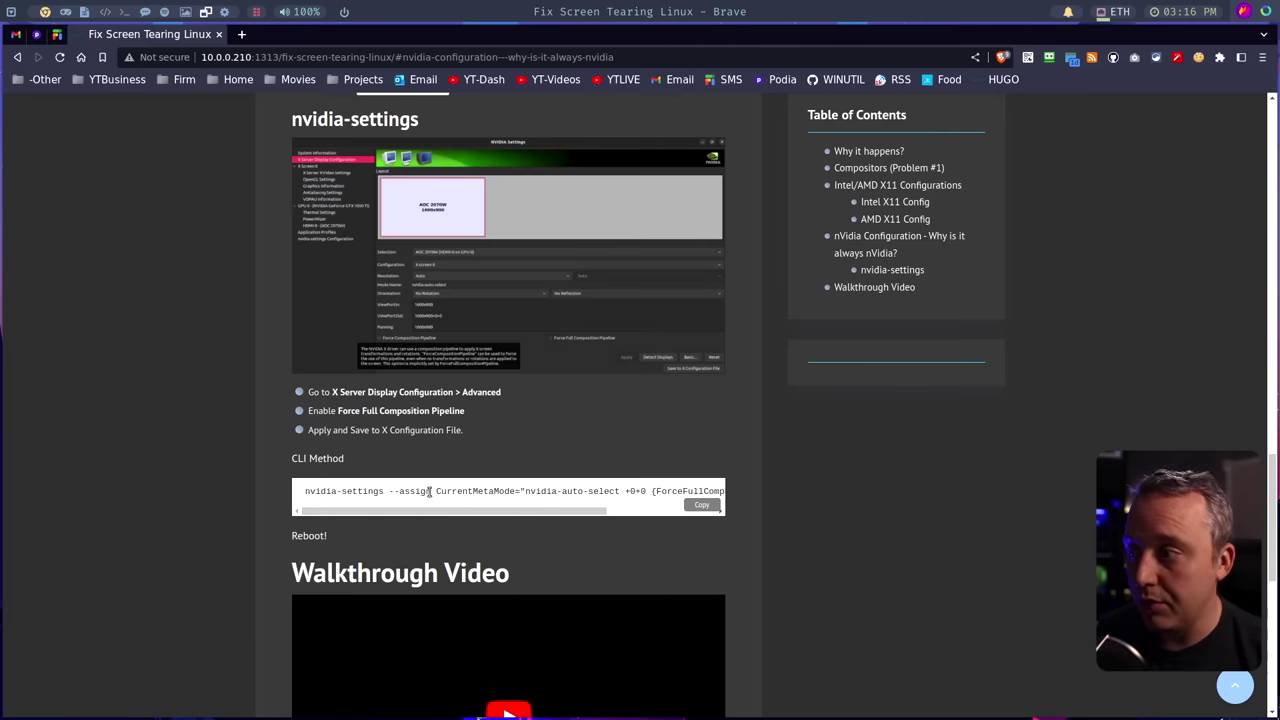
pyautogui.moveTo(425, 510); pyautogui.dragTo(390, 513)
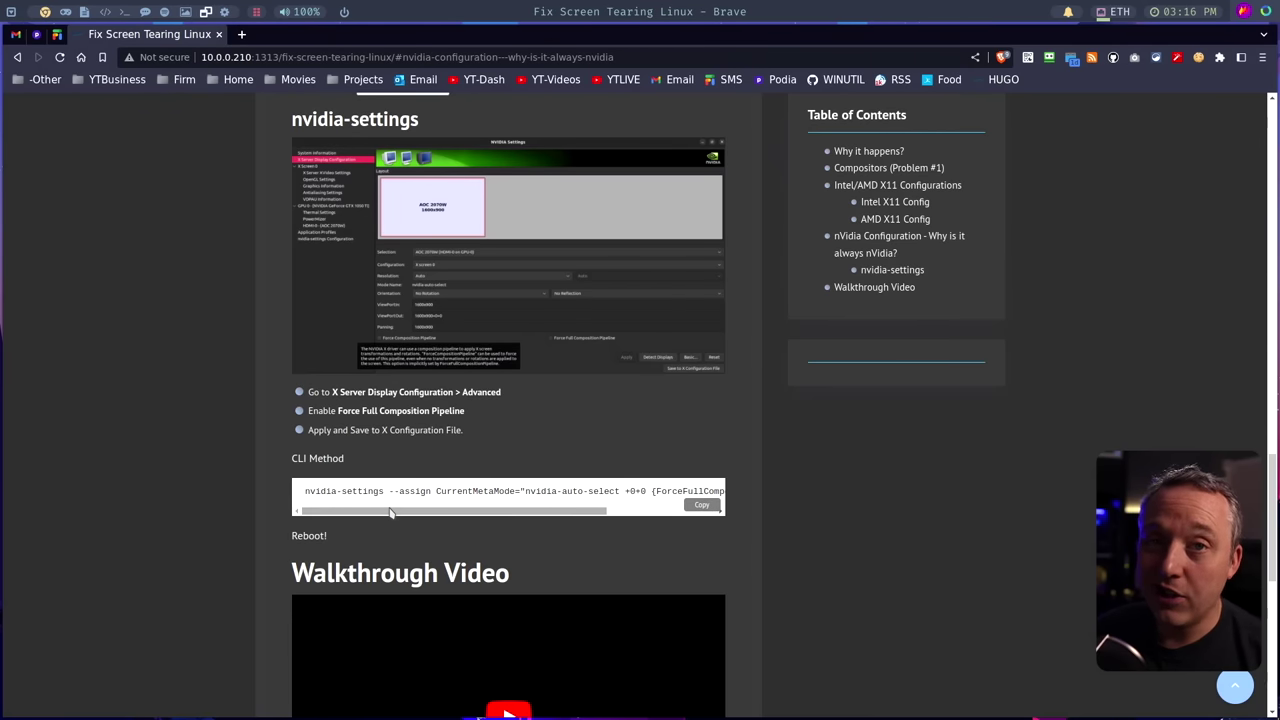